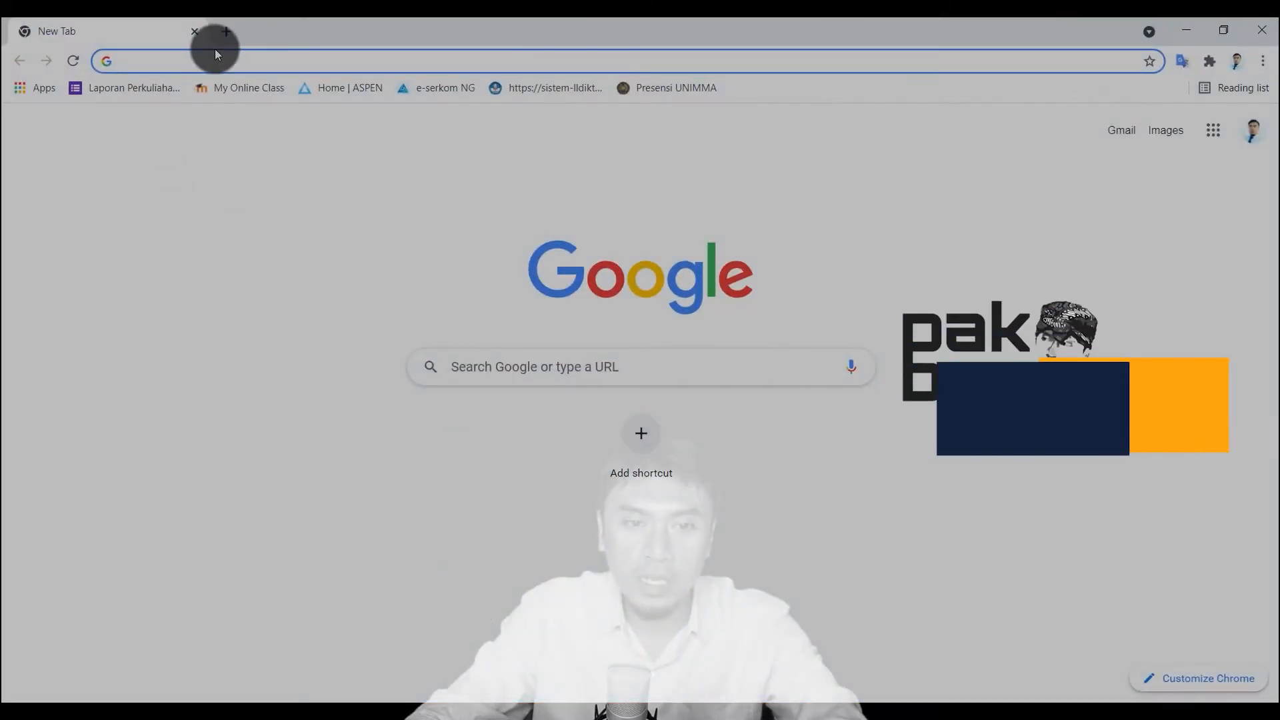
- Search the web for OBS and open the Open Broadcaster Software website
{"action": "left_click", "coordinate": [234, 58]}
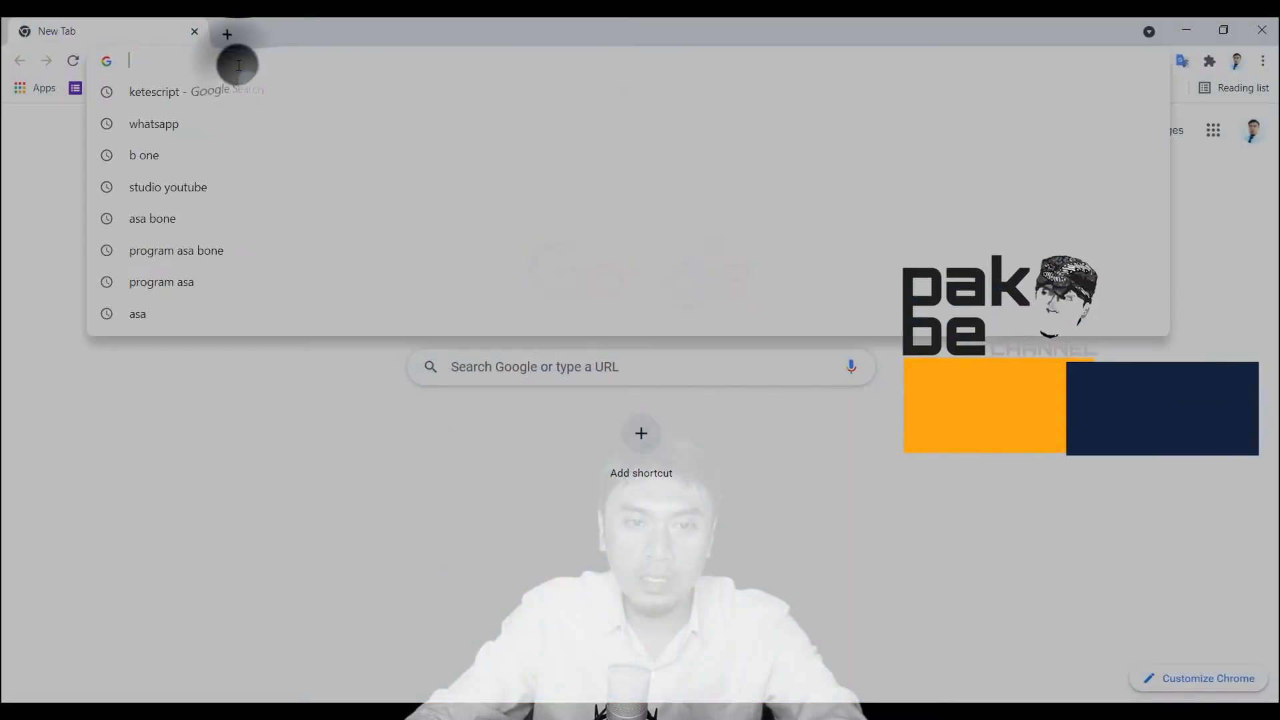
{"action": "type", "text": "OS"}
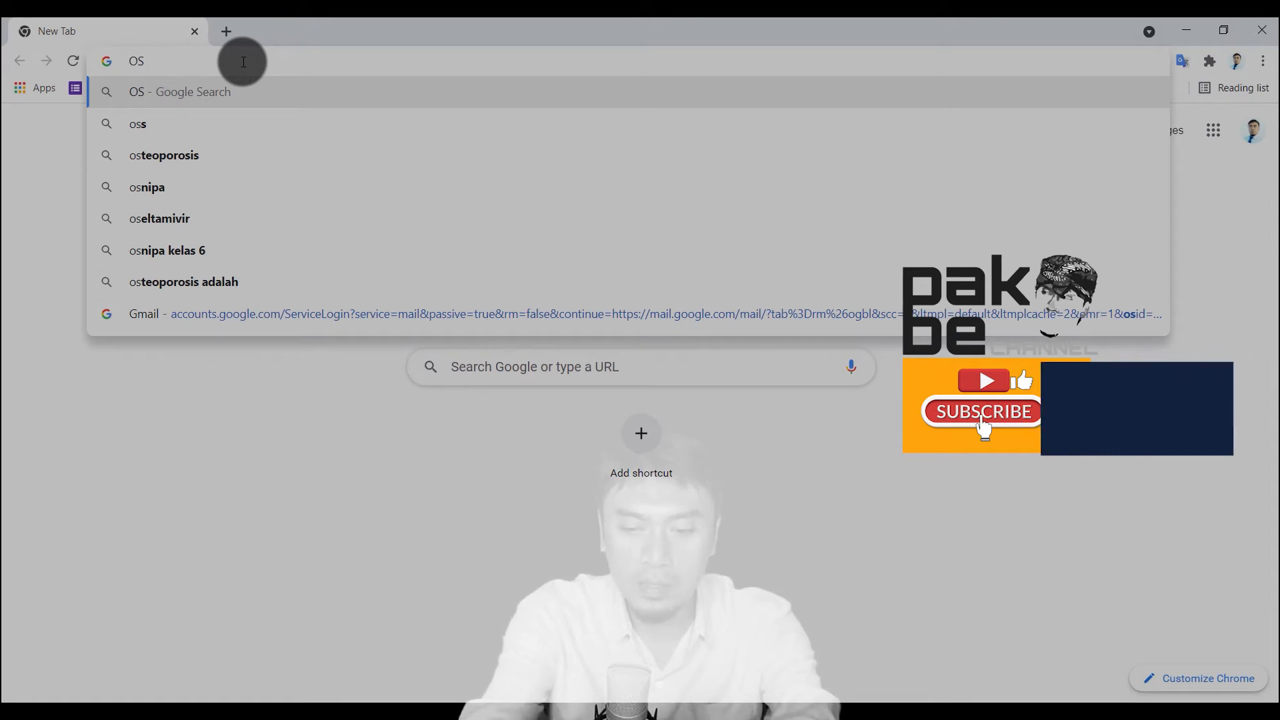
{"action": "key", "text": "BackSpace"}
{"action": "type", "text": "BS"}
{"action": "key", "text": "Return"}
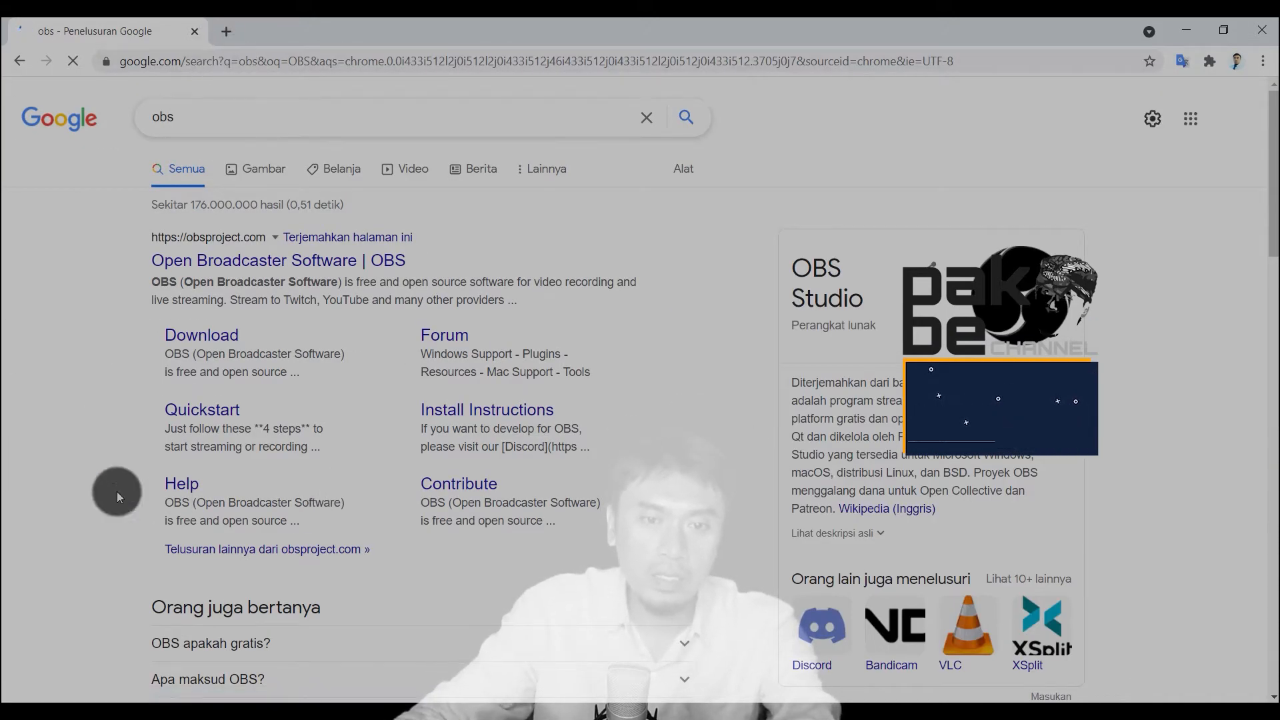
{"action": "left_click", "coordinate": [234, 259]}
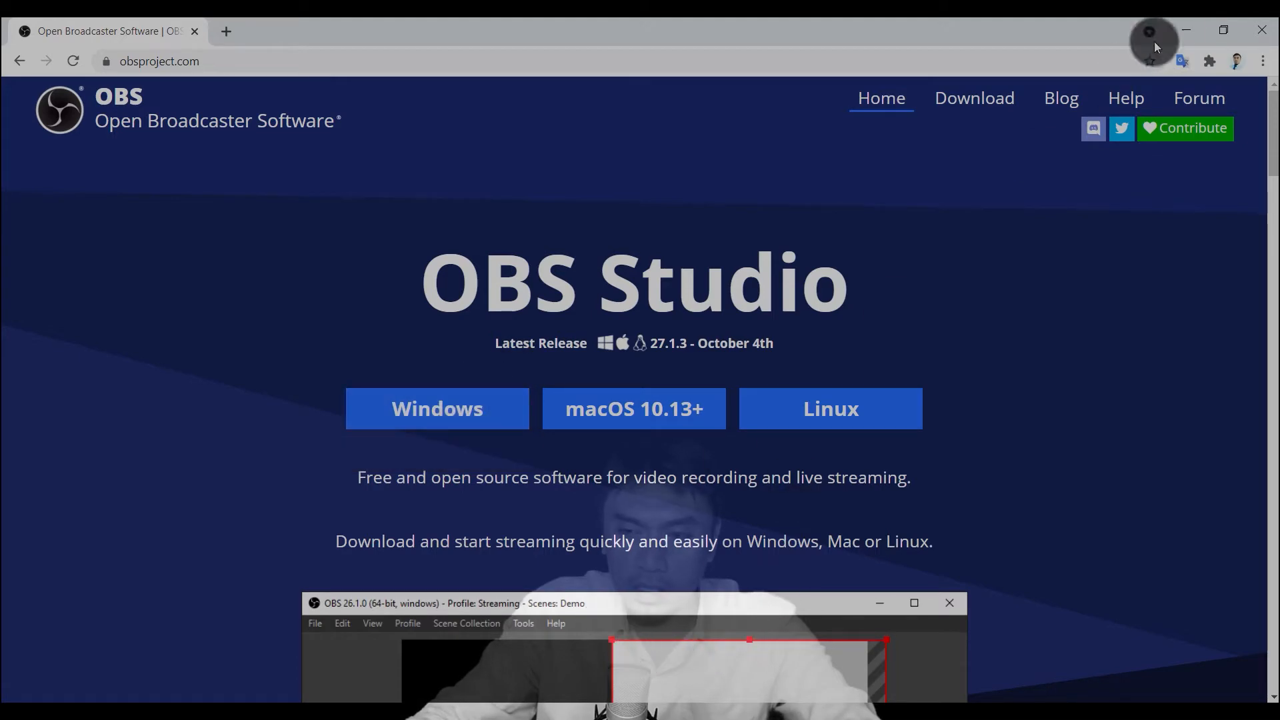
- Minimize the browser, switch to OBS Studio and select the scene named Scene
{"action": "left_click", "coordinate": [1185, 28]}
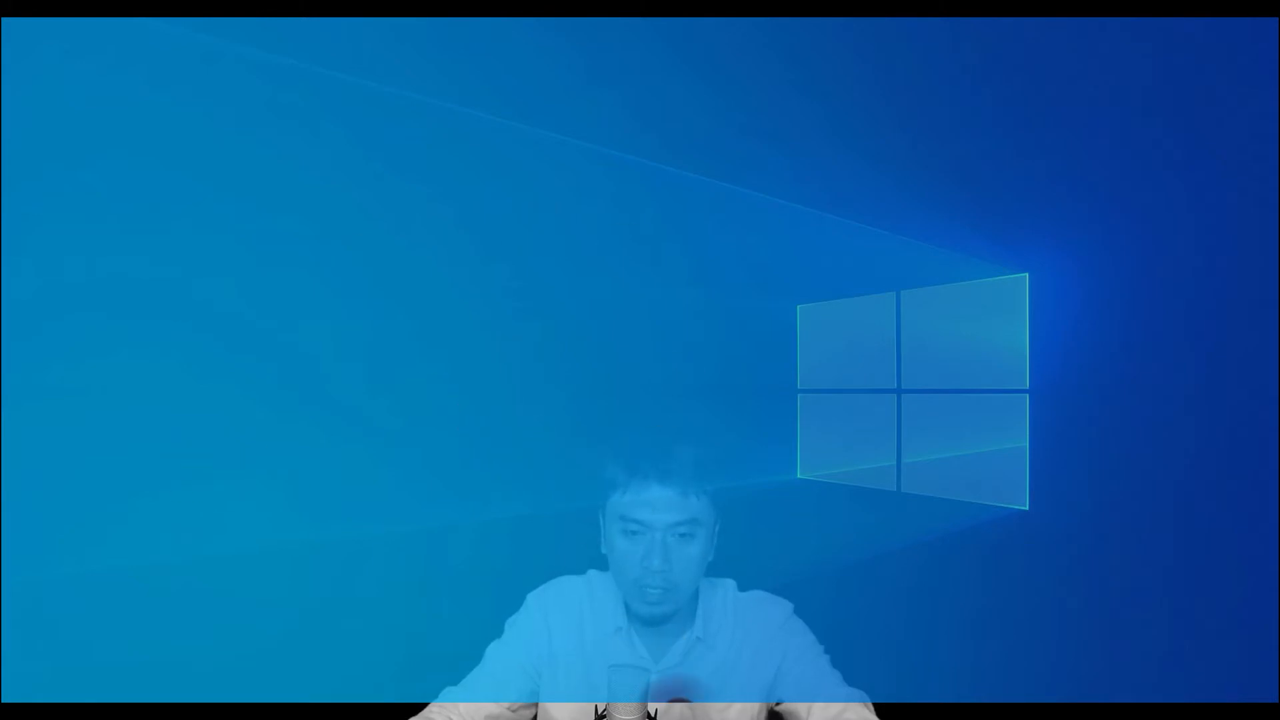
{"action": "left_click", "coordinate": [680, 705]}
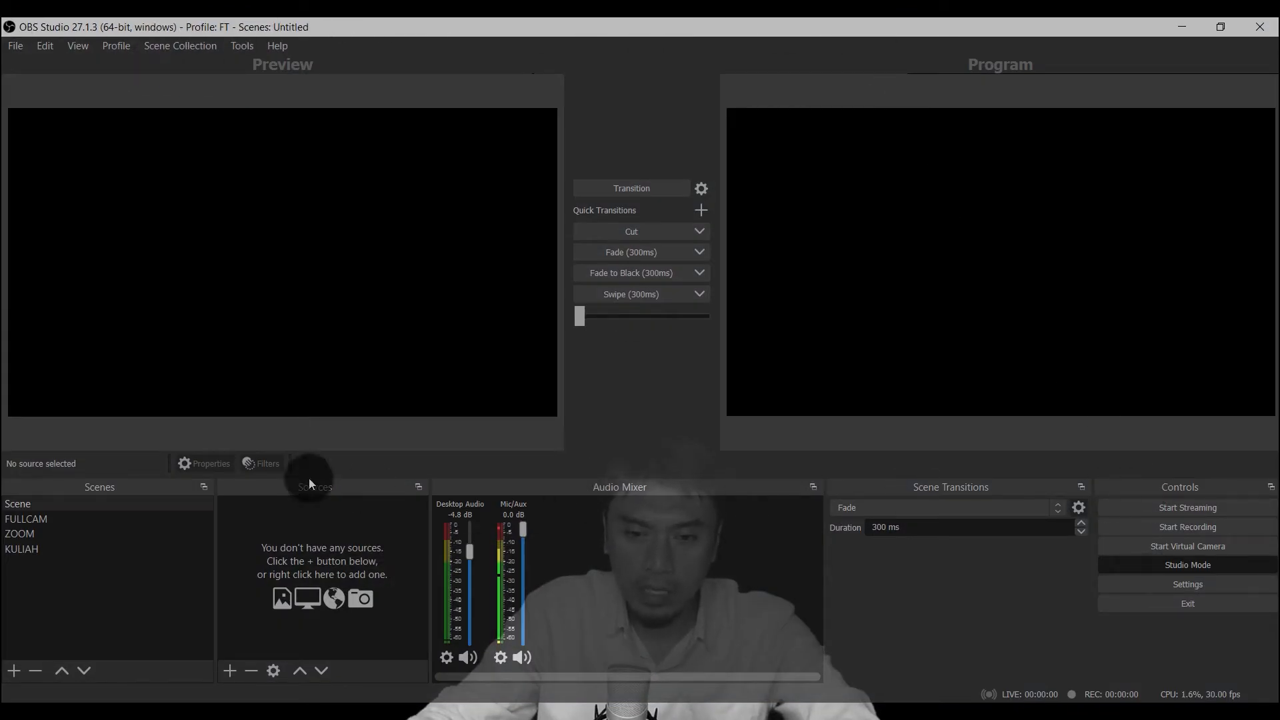
{"action": "left_click", "coordinate": [38, 504]}
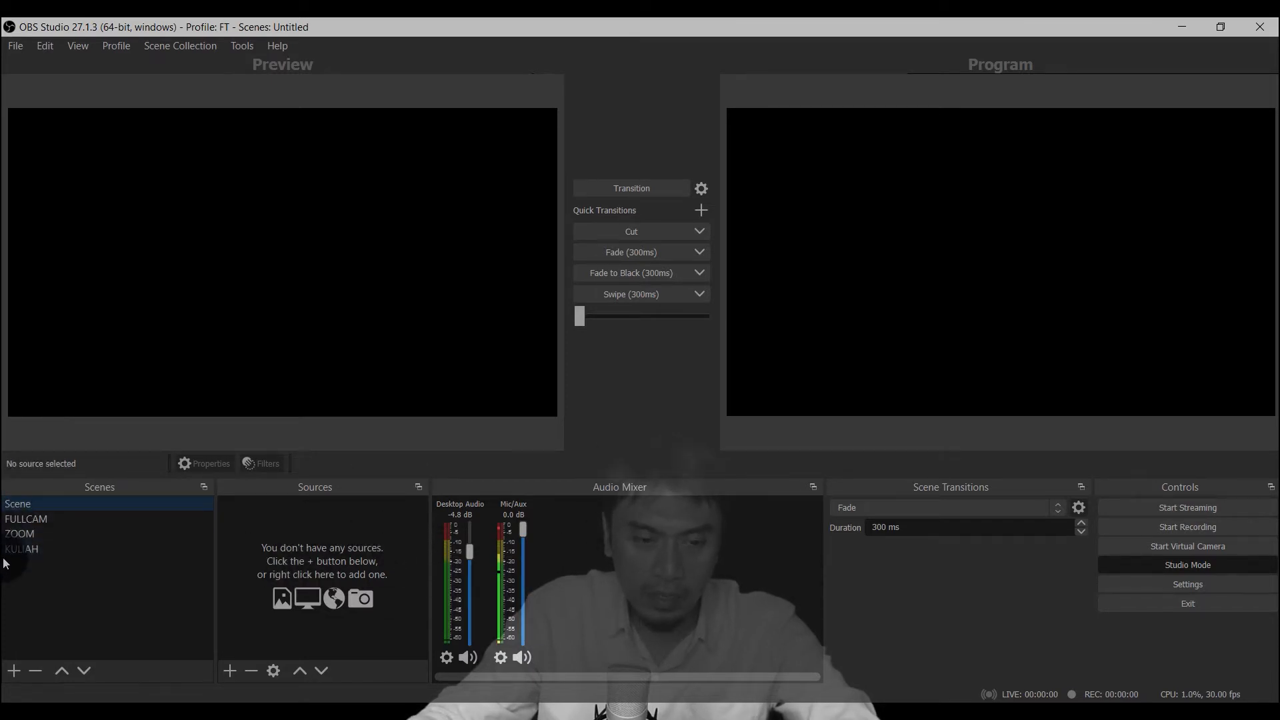
{"action": "left_click", "coordinate": [37, 568]}
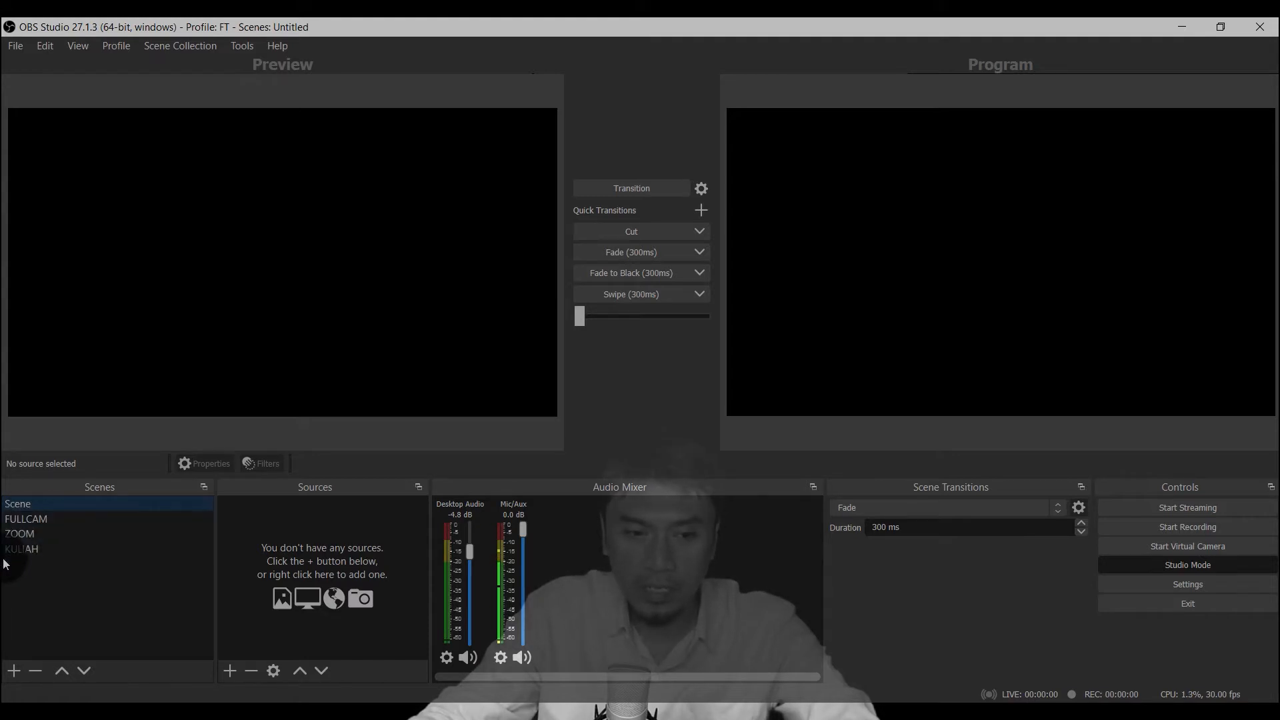
{"action": "left_click", "coordinate": [114, 506]}
{"action": "left_click", "coordinate": [21, 504]}
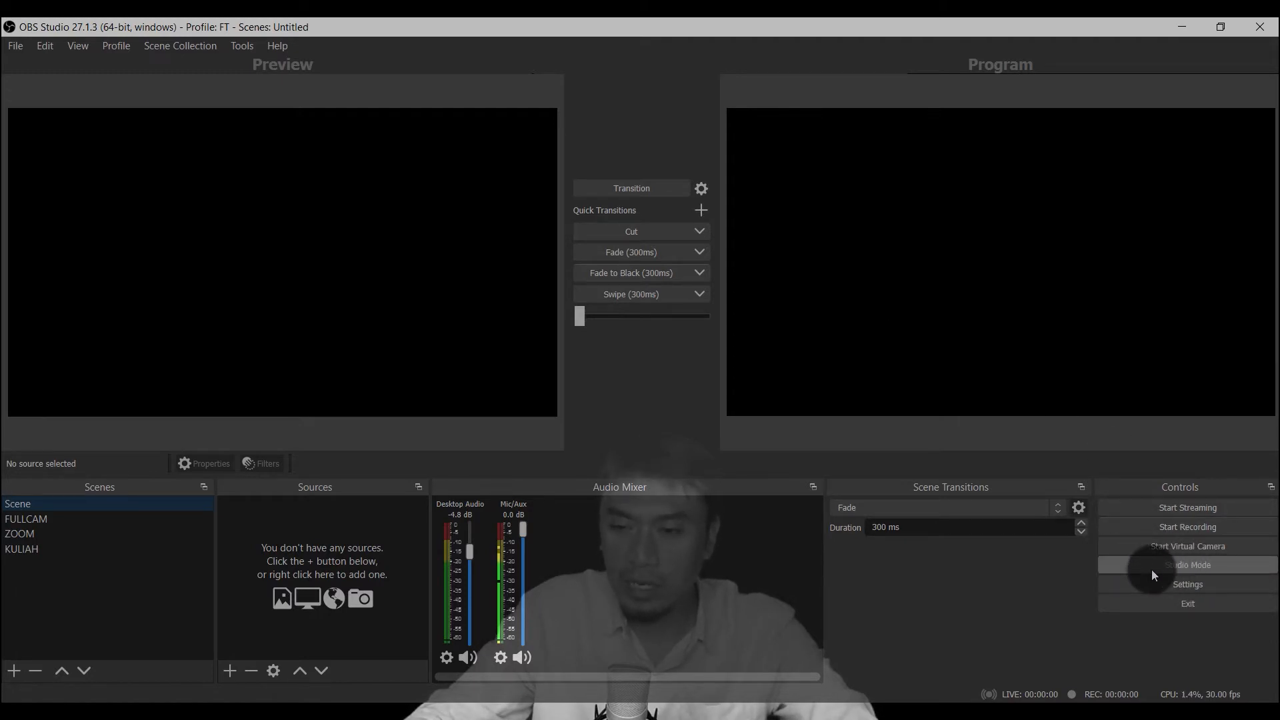
- Turn Studio Mode off and back on
{"action": "left_click", "coordinate": [1168, 565]}
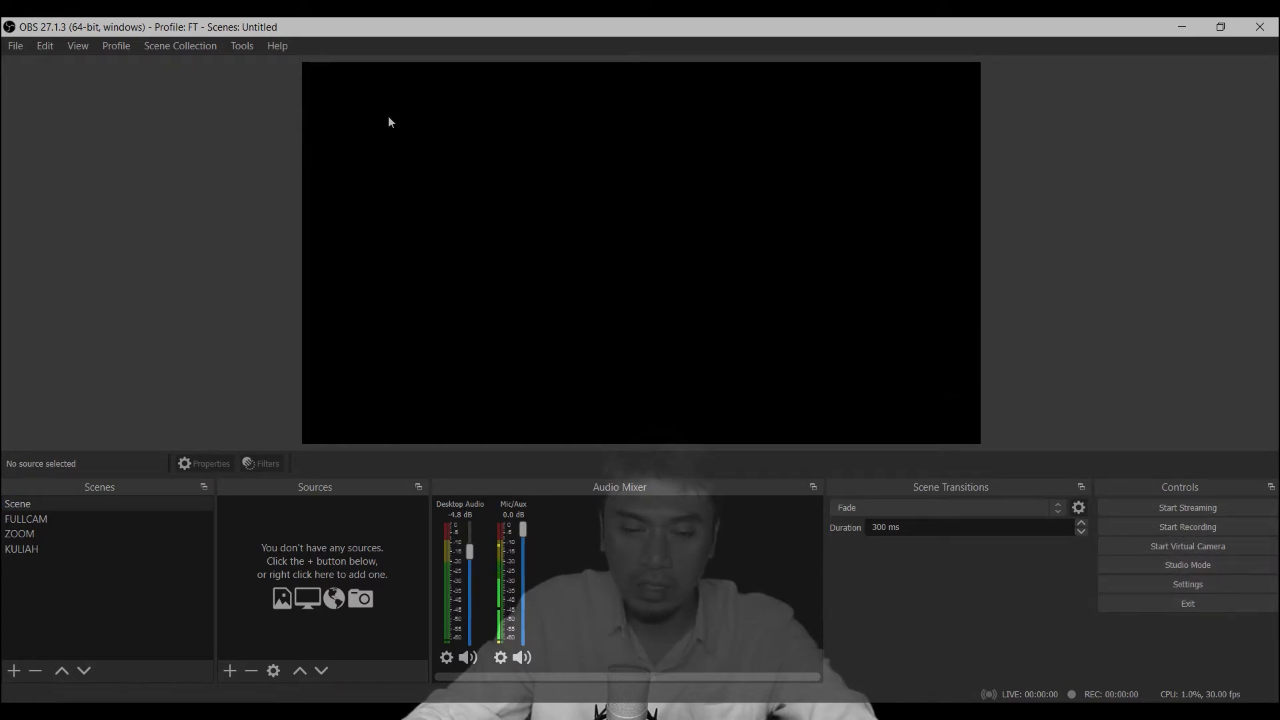
{"action": "left_click", "coordinate": [1198, 569]}
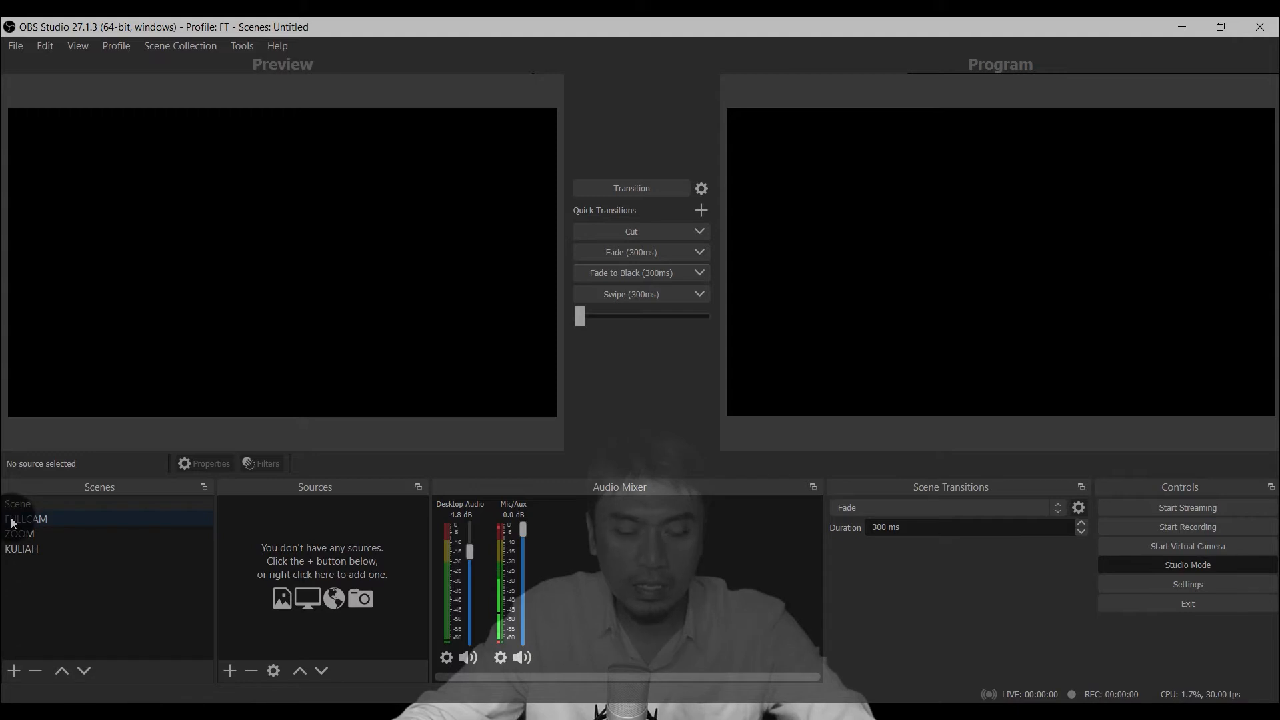
- Rename the first scene in the scene list from Scene to BELAJAR
{"action": "left_click", "coordinate": [23, 555]}
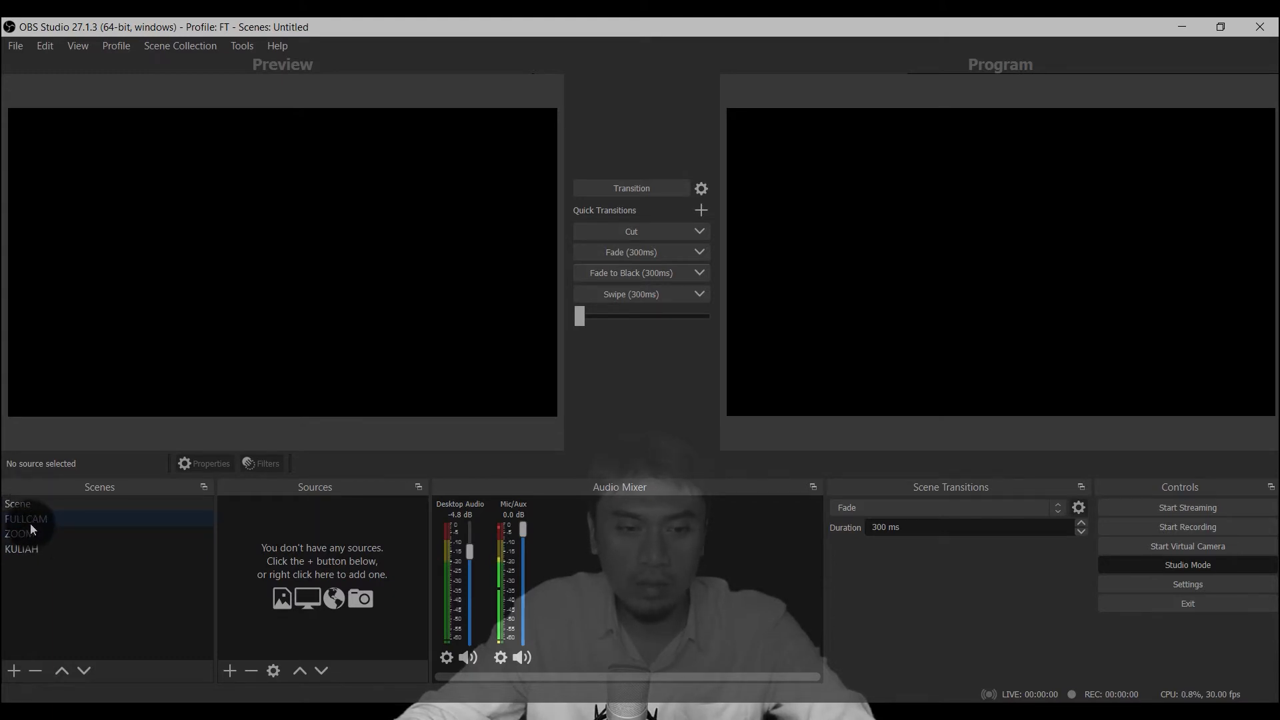
{"action": "left_click", "coordinate": [39, 535]}
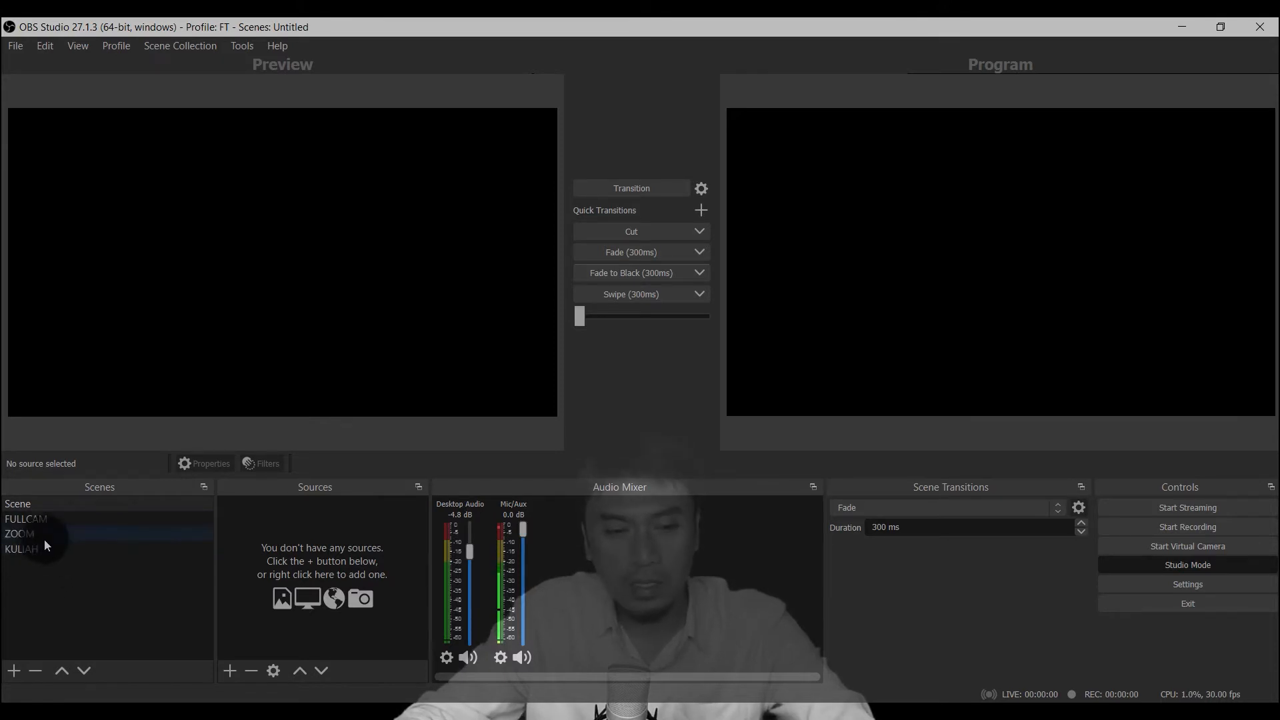
{"action": "left_click", "coordinate": [30, 503]}
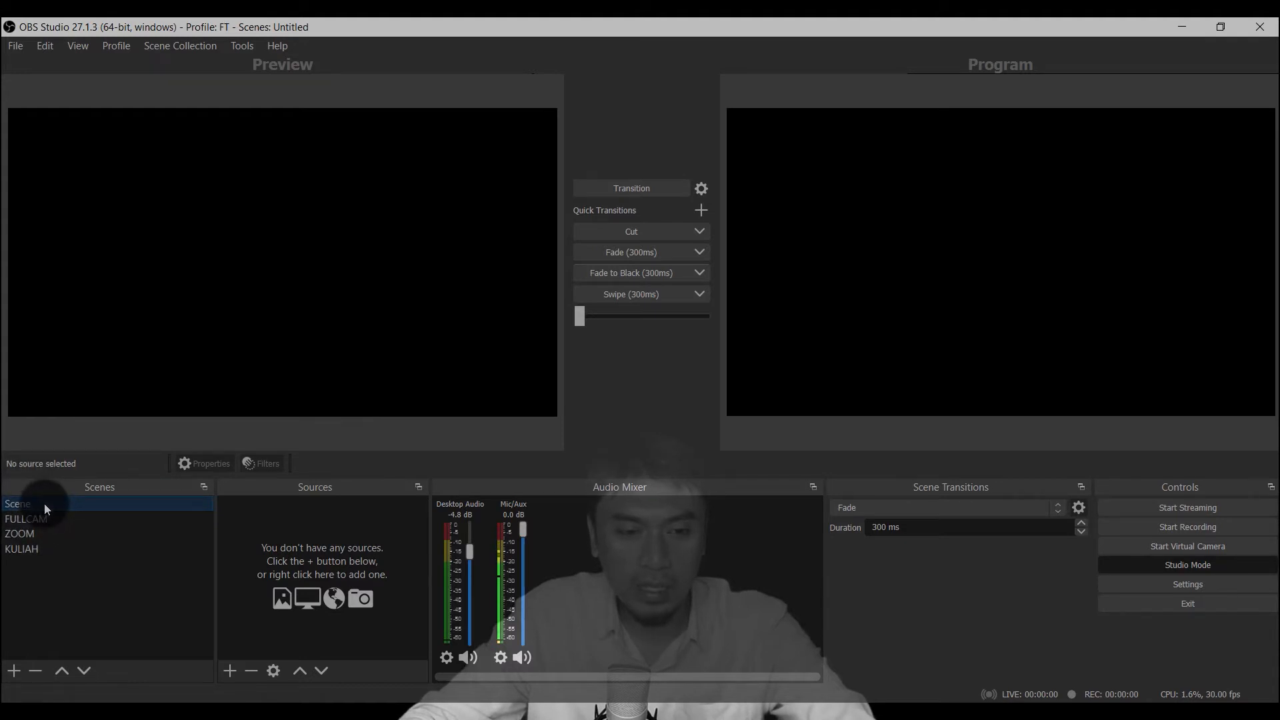
{"action": "right_click", "coordinate": [44, 503]}
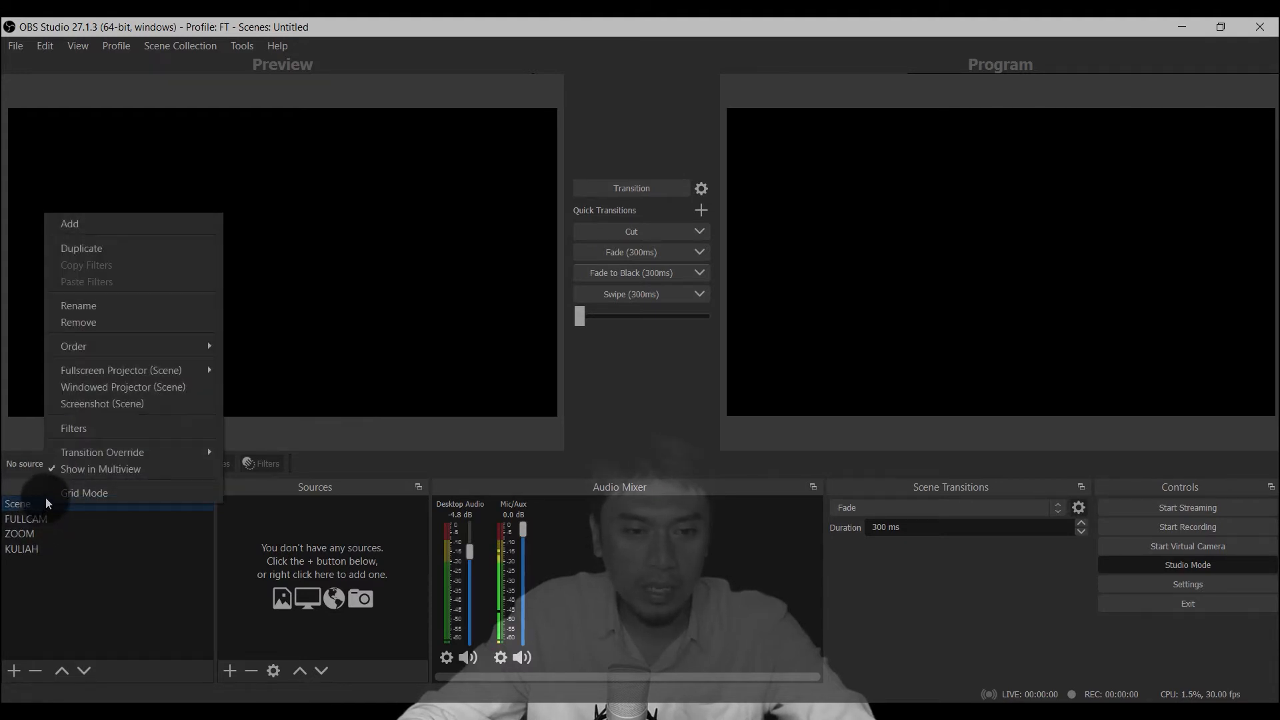
{"action": "left_click", "coordinate": [105, 308]}
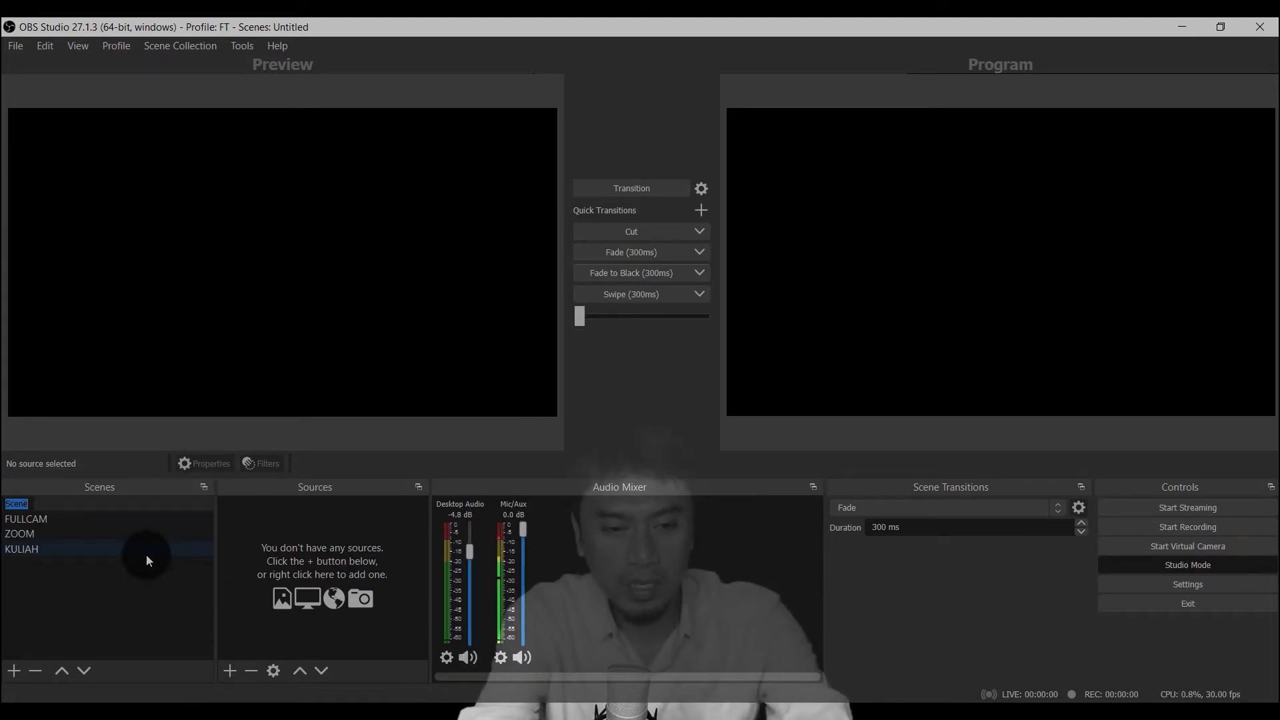
{"action": "type", "text": "BEL"}
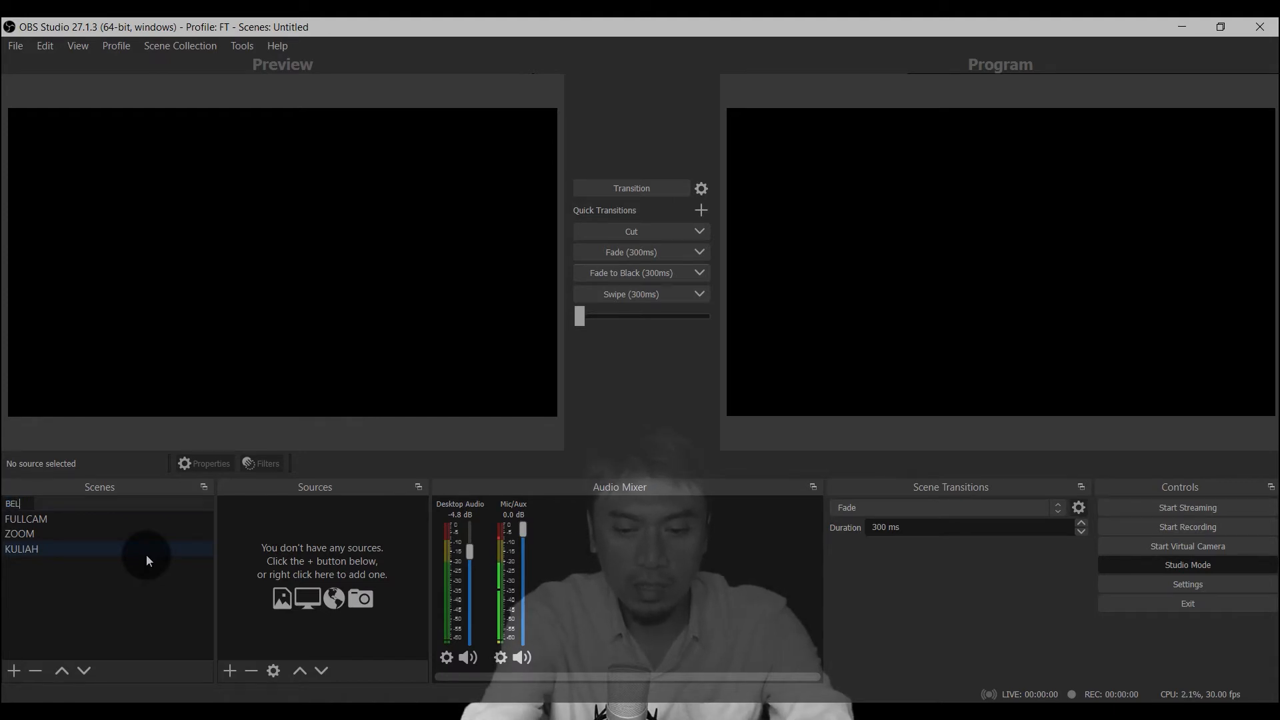
{"action": "type", "text": "AJAR"}
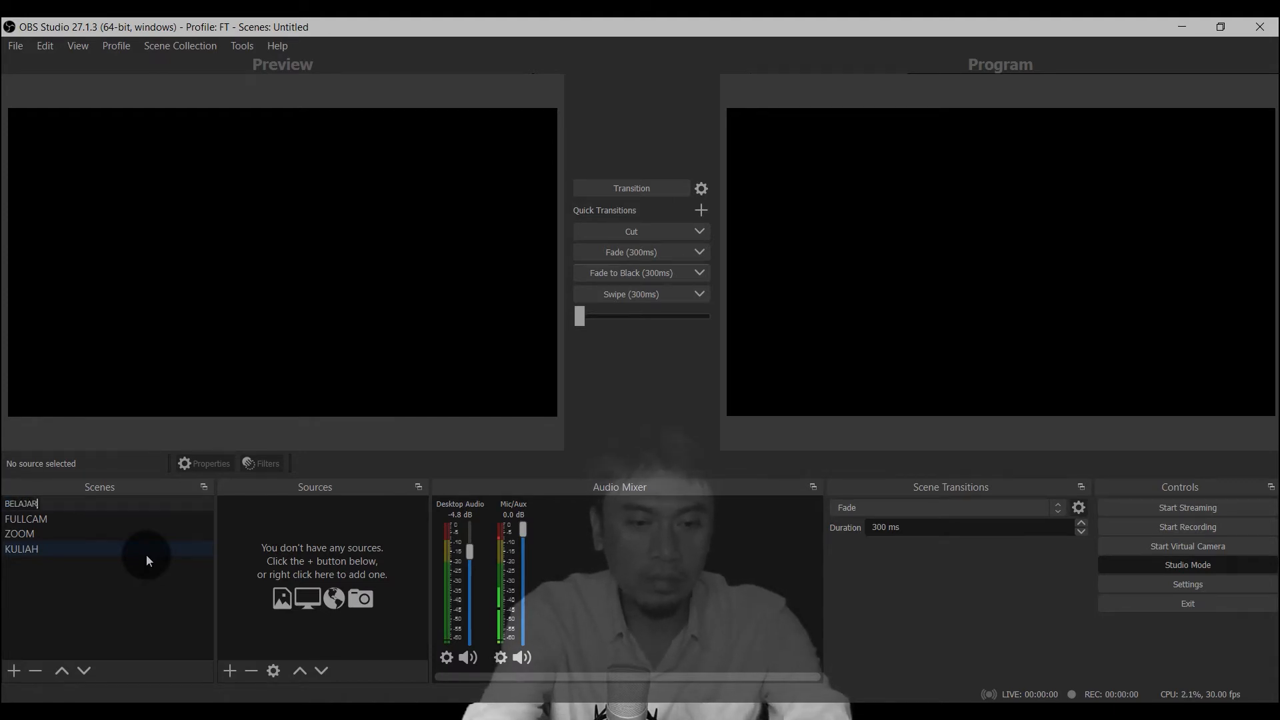
{"action": "key", "text": "Return"}
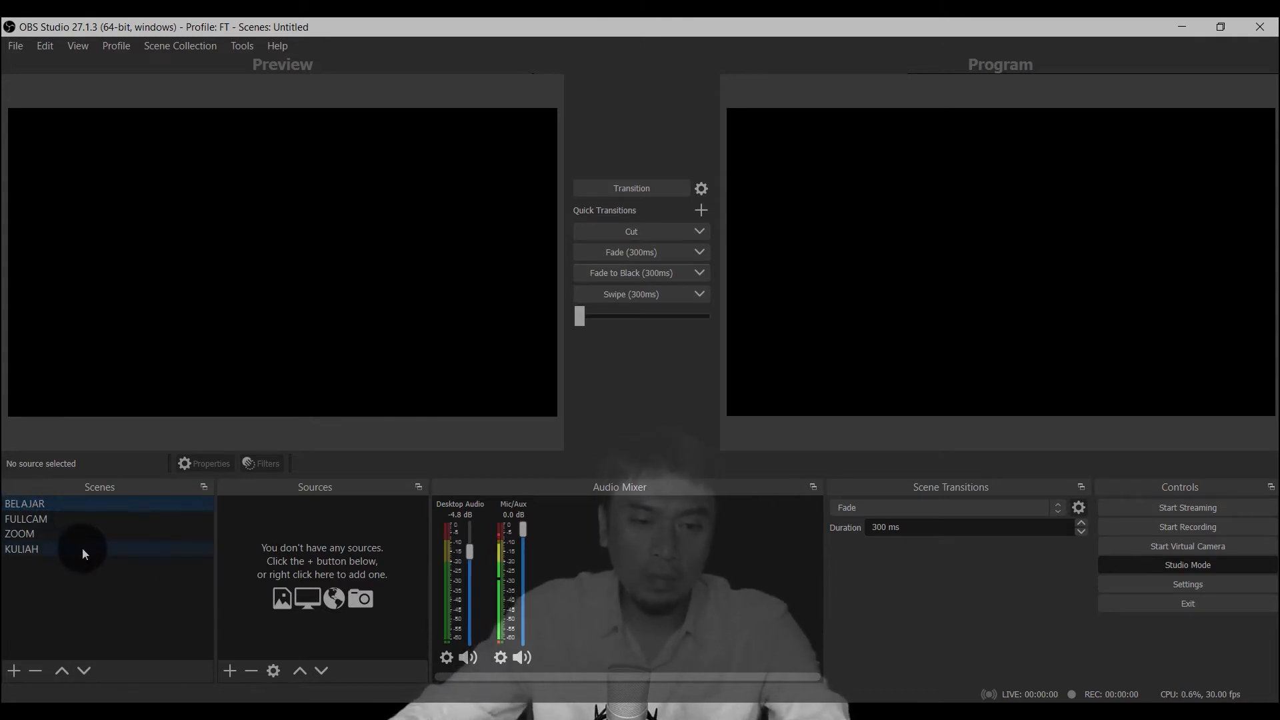
- Dismiss the new-scene prompt, then move the BELAJAR scene to the end of the scene list and back to the start
{"action": "left_click", "coordinate": [14, 671]}
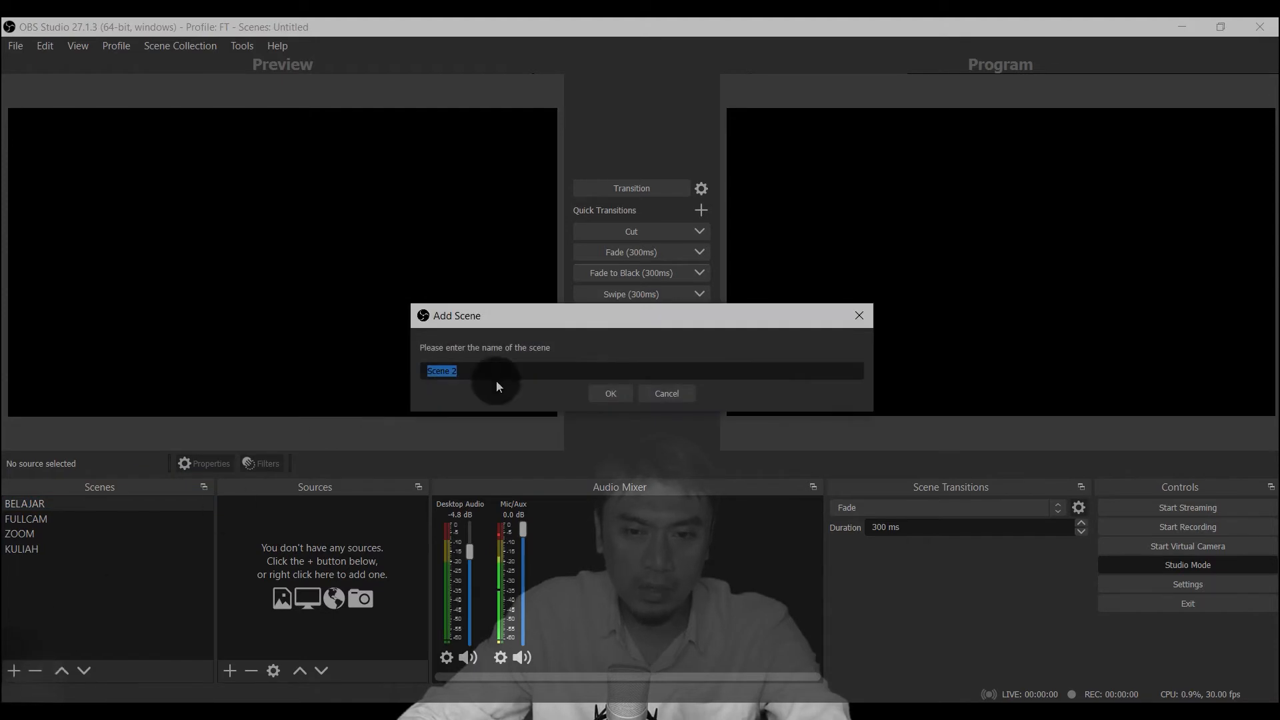
{"action": "left_click", "coordinate": [669, 393]}
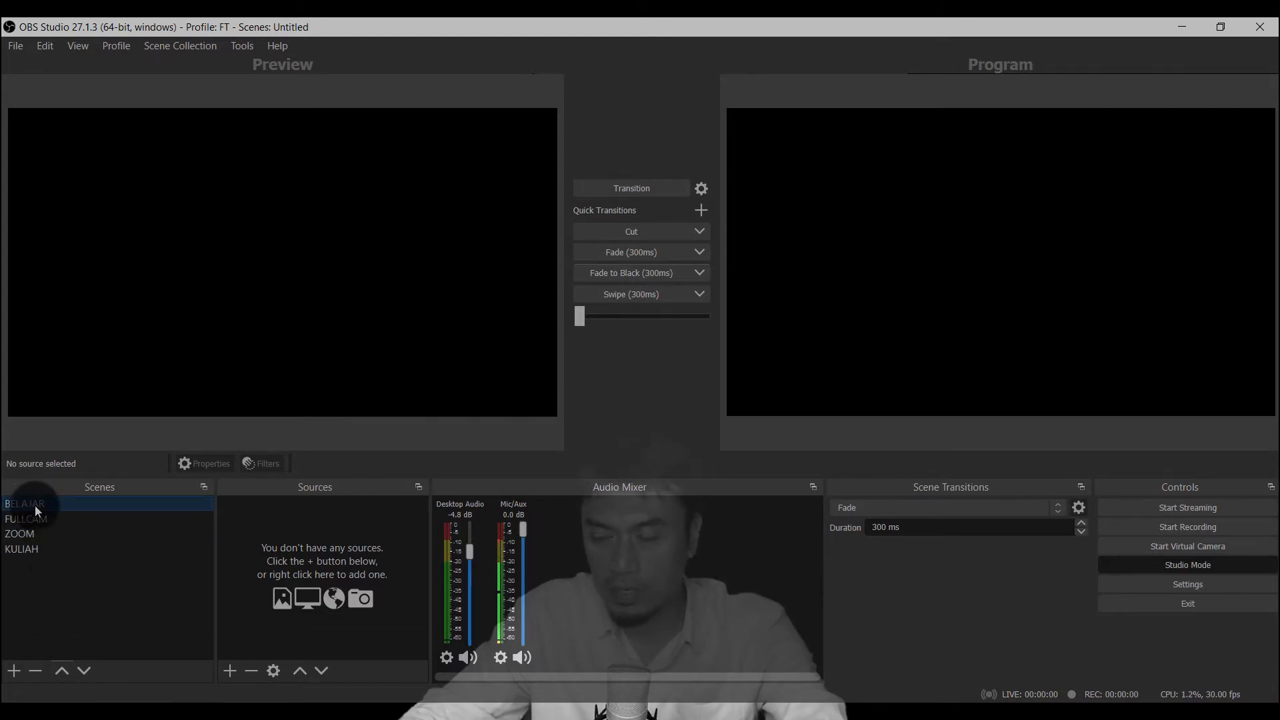
{"action": "left_click", "coordinate": [87, 670]}
{"action": "left_click", "coordinate": [87, 671]}
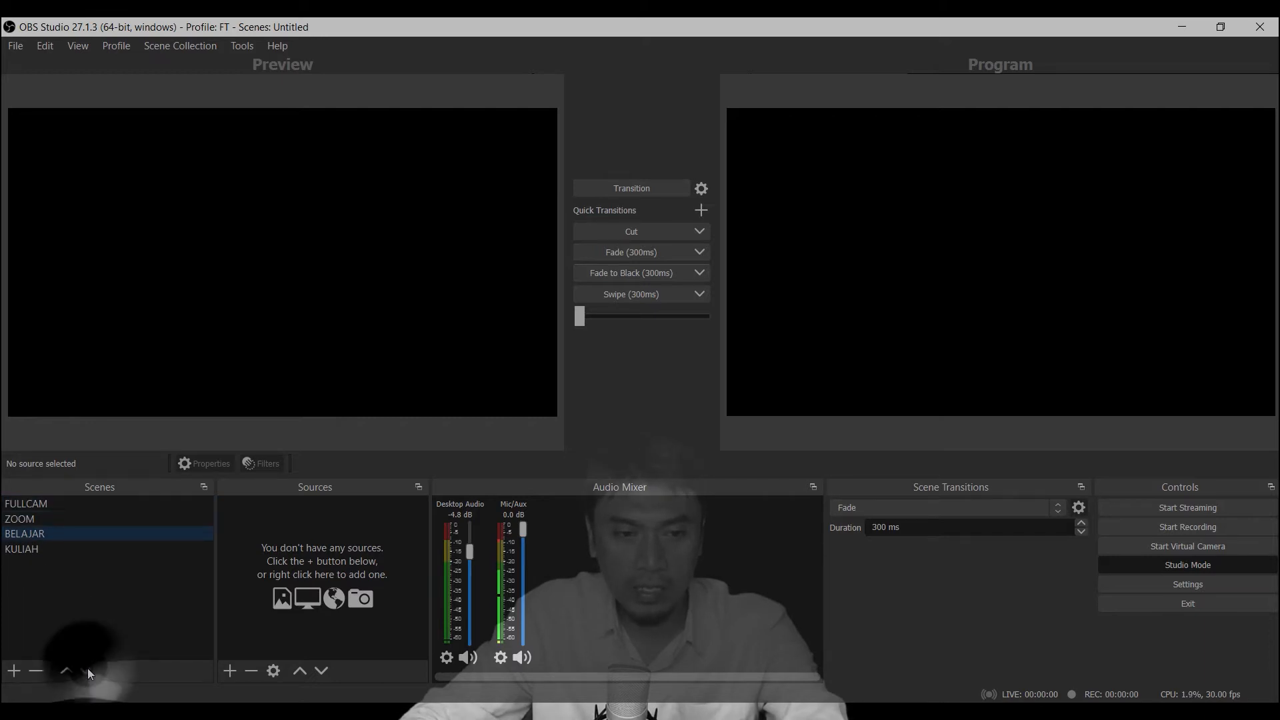
{"action": "left_click", "coordinate": [87, 671]}
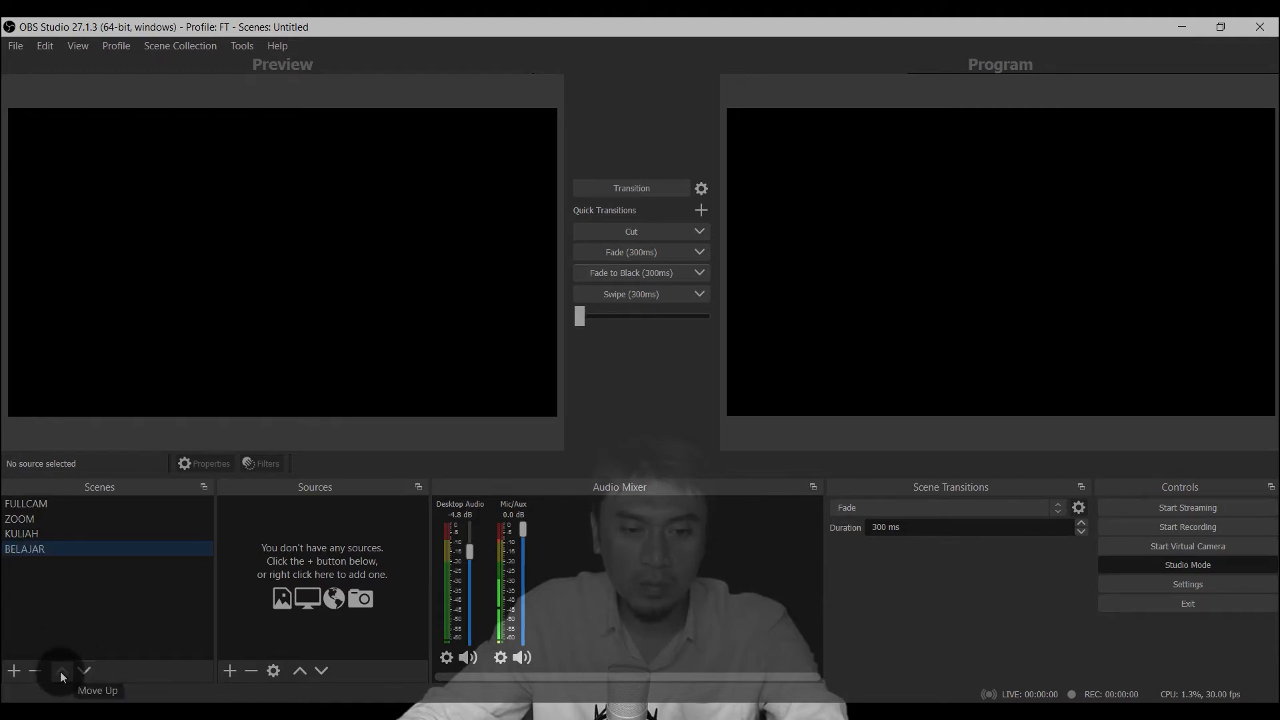
{"action": "left_click", "coordinate": [61, 671]}
{"action": "left_click", "coordinate": [60, 671]}
{"action": "left_click", "coordinate": [60, 671]}
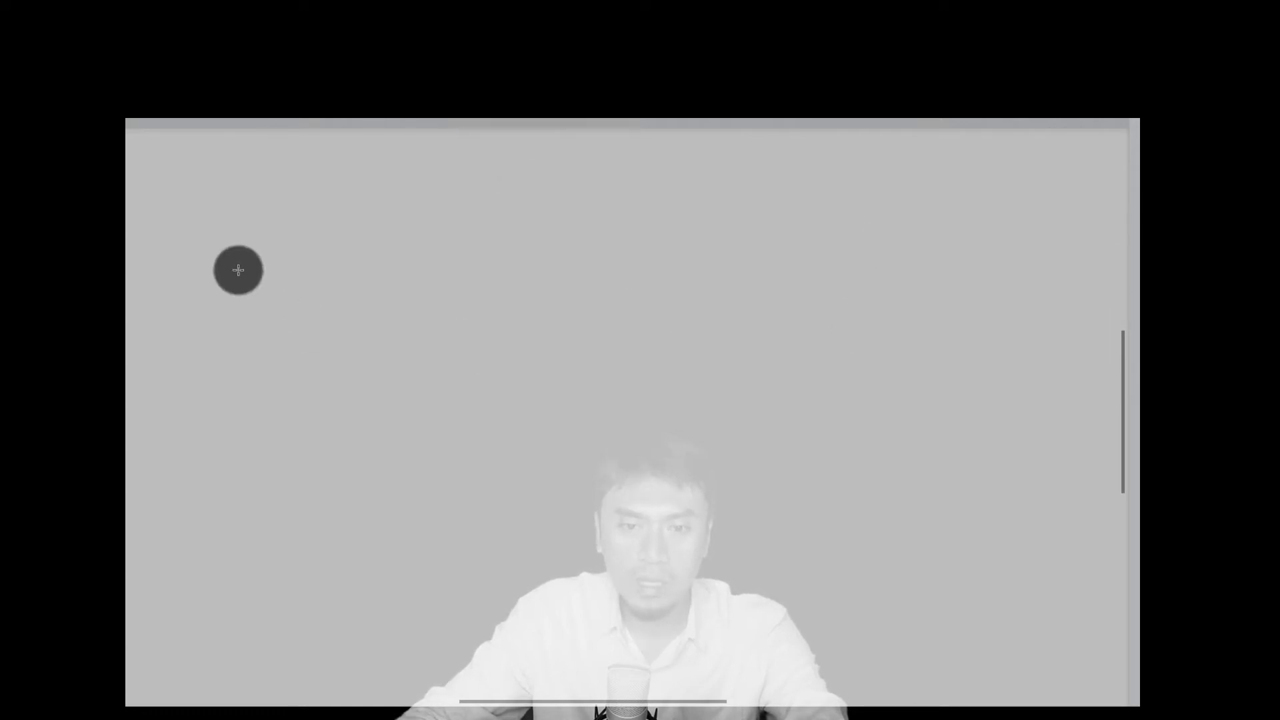
- Switch to the whiteboard and draw a large thick-outlined rectangle as the frame of the scene layout
{"action": "mouse_move", "coordinate": [238, 214]}
{"action": "left_mouse_down"}
{"action": "mouse_move", "coordinate": [691, 615]}
{"action": "mouse_move", "coordinate": [992, 626]}
{"action": "mouse_move", "coordinate": [1007, 660]}
{"action": "left_mouse_up"}
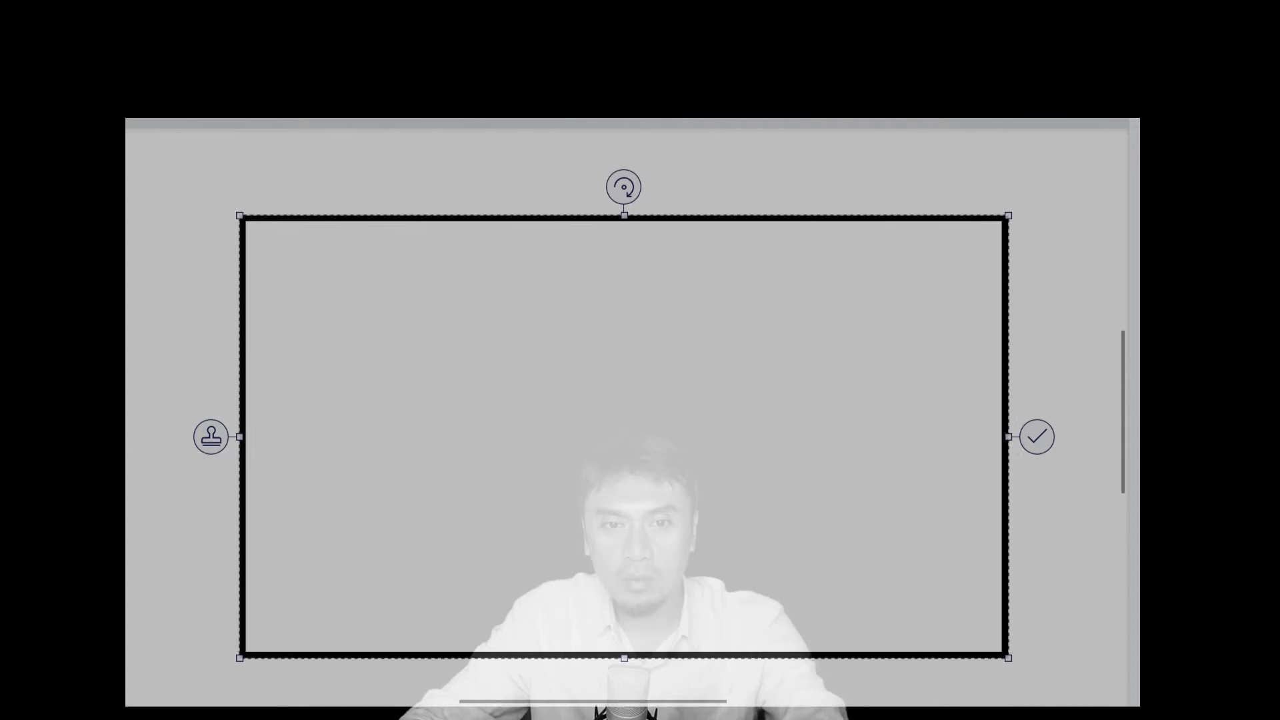
{"action": "left_click", "coordinate": [814, 163]}
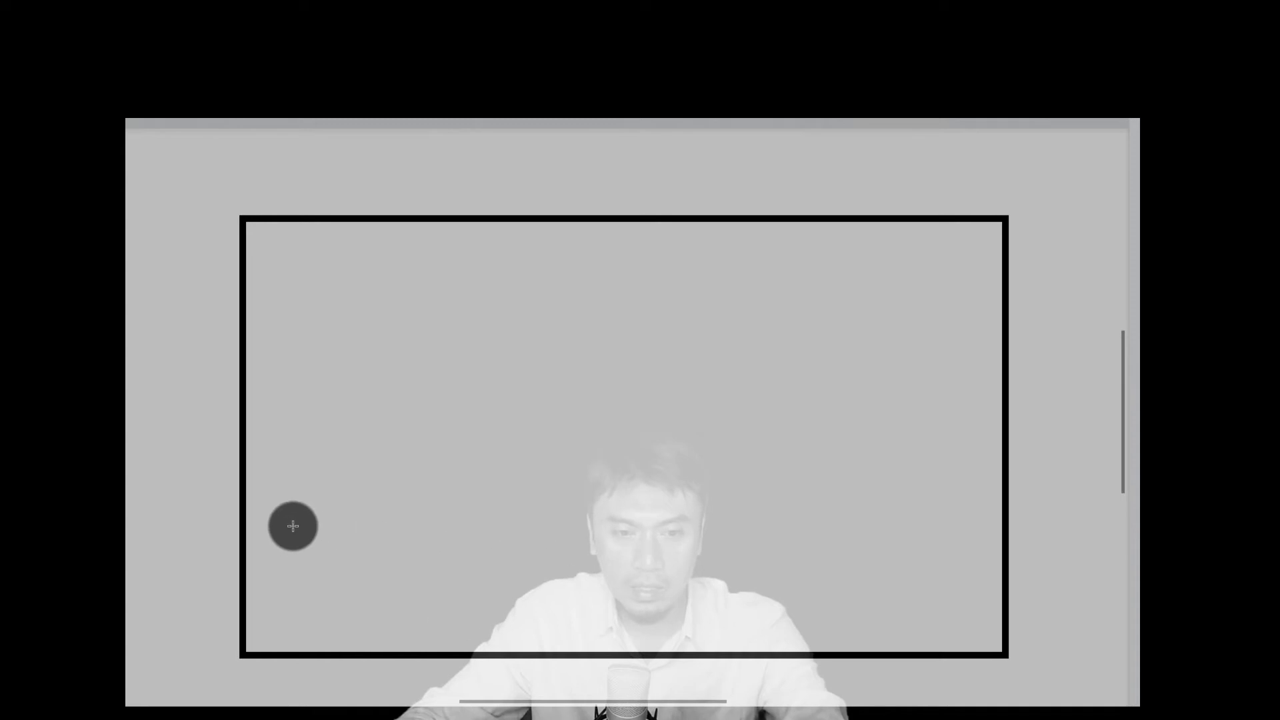
- Draw a presenter figure in the frame's lower-left corner, with a circle as head and a rounded shape beneath it as body
{"action": "left_click_drag", "start_coordinate": [294, 505], "coordinate": [369, 579]}
{"action": "left_click", "coordinate": [969, 157]}
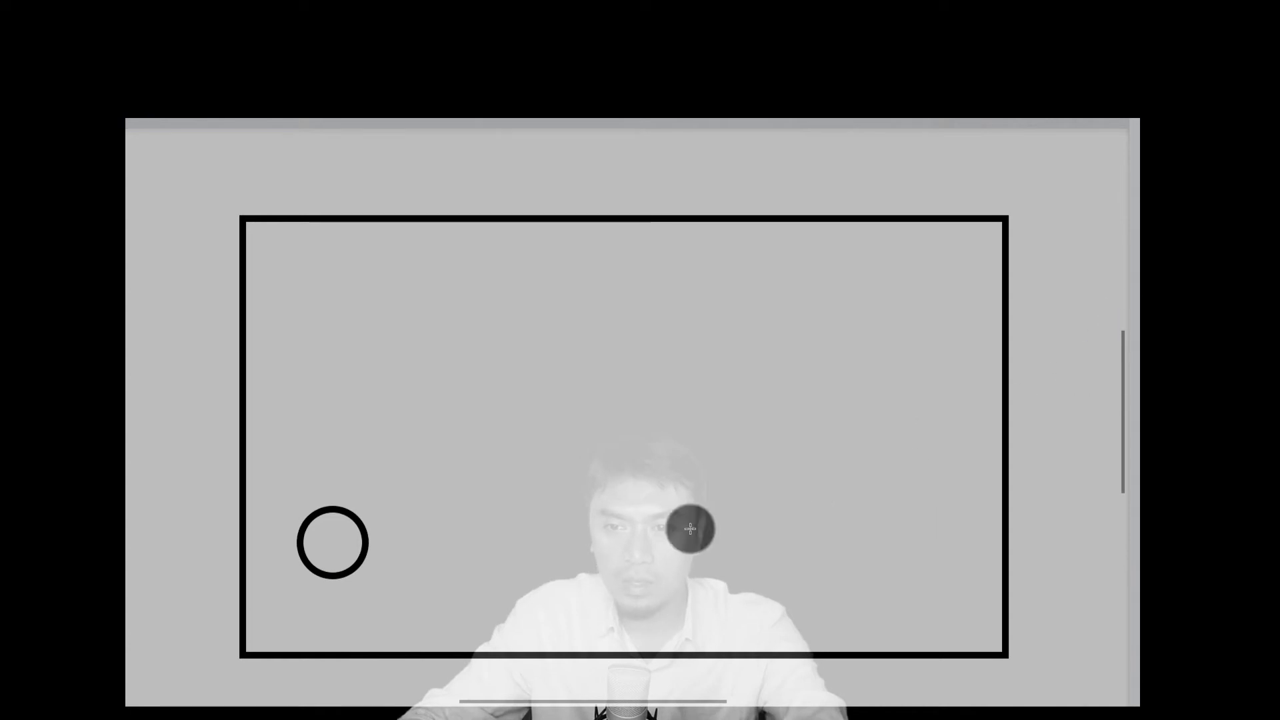
{"action": "left_click_drag", "start_coordinate": [289, 576], "coordinate": [515, 657]}
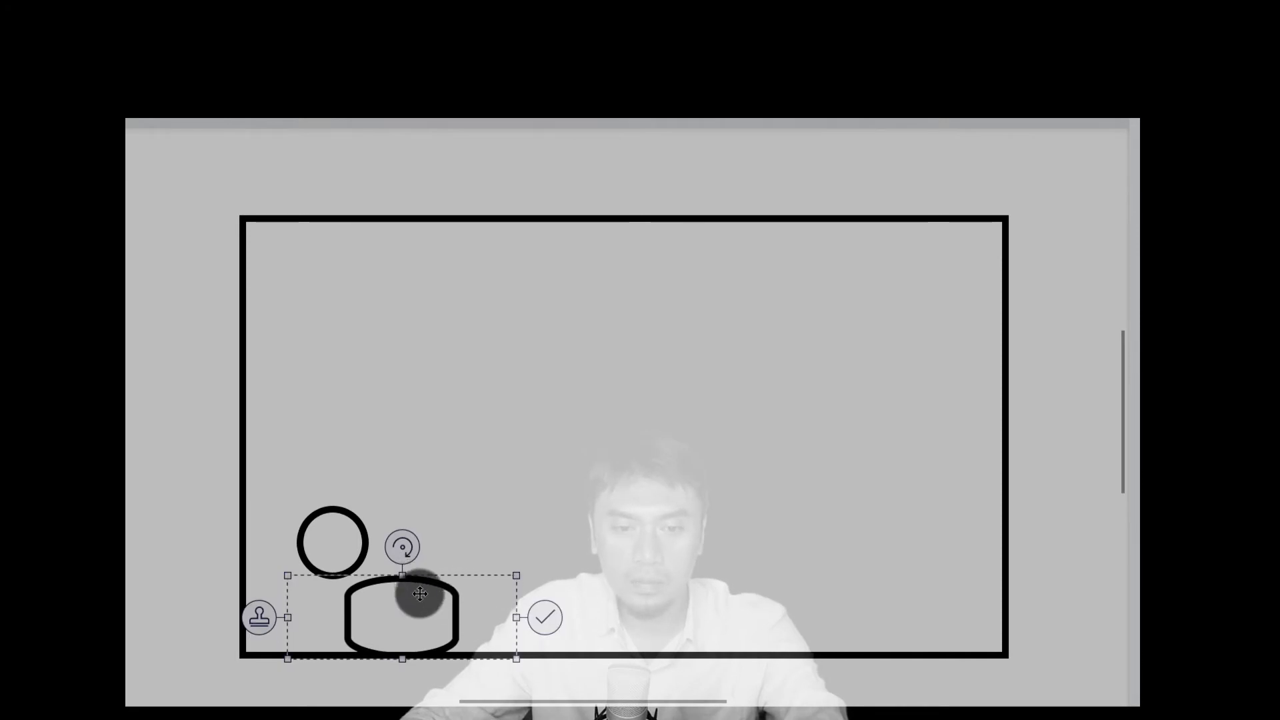
{"action": "left_click_drag", "start_coordinate": [419, 589], "coordinate": [349, 589]}
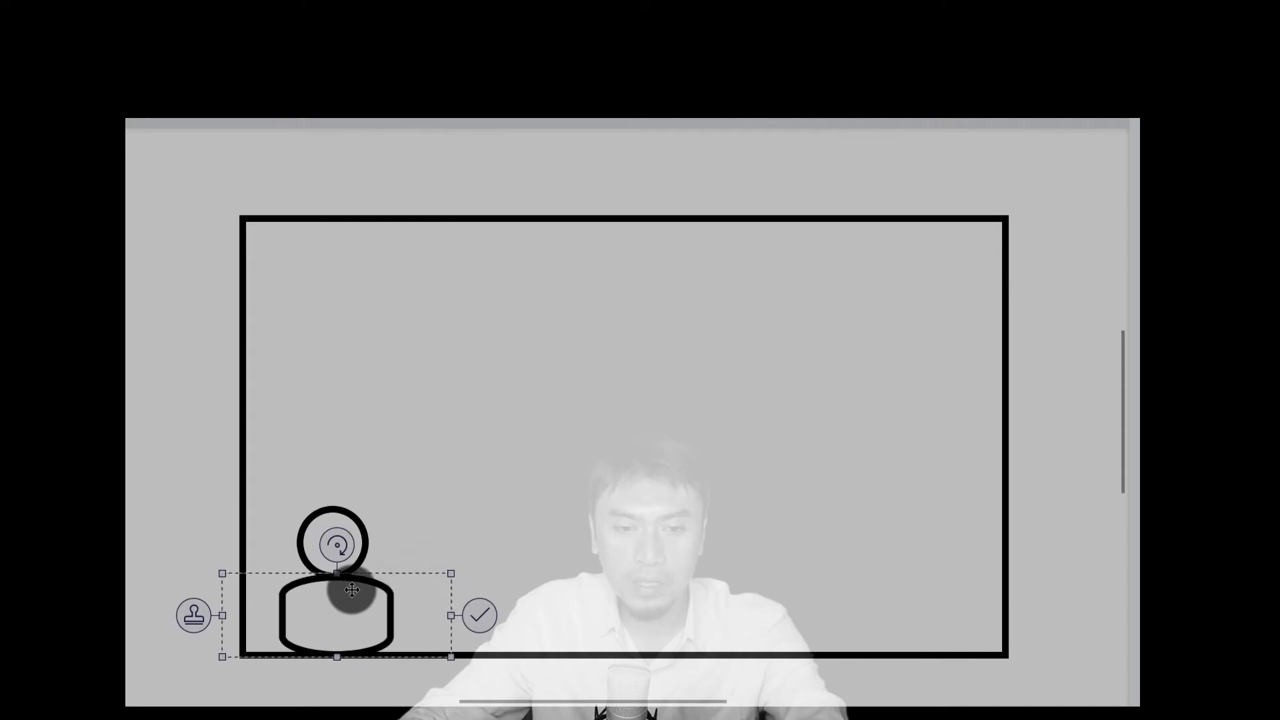
{"action": "left_click", "coordinate": [480, 542]}
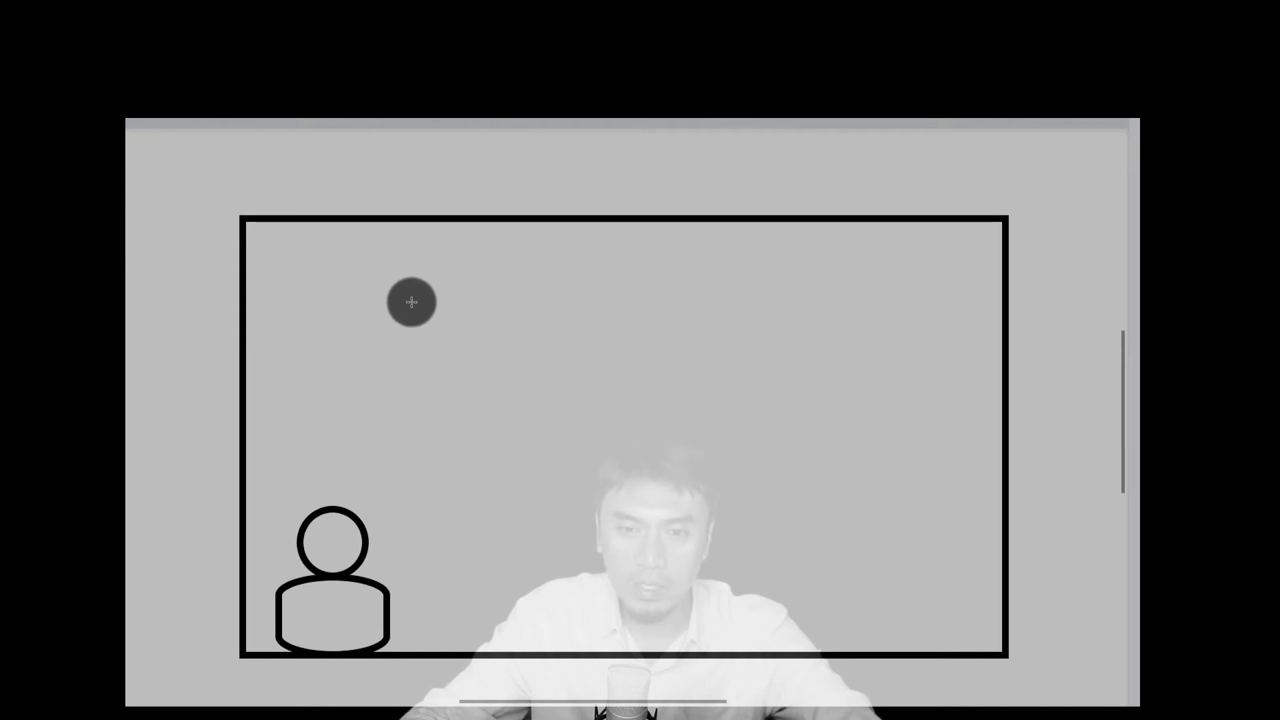
- Draw a content rectangle beside the figure, label it MATERI / KONTEN, and label the figure CAMERA
{"action": "mouse_move", "coordinate": [397, 284]}
{"action": "left_mouse_down"}
{"action": "mouse_move", "coordinate": [437, 489]}
{"action": "mouse_move", "coordinate": [531, 583]}
{"action": "mouse_move", "coordinate": [723, 595]}
{"action": "mouse_move", "coordinate": [929, 583]}
{"action": "mouse_move", "coordinate": [971, 602]}
{"action": "left_mouse_up"}
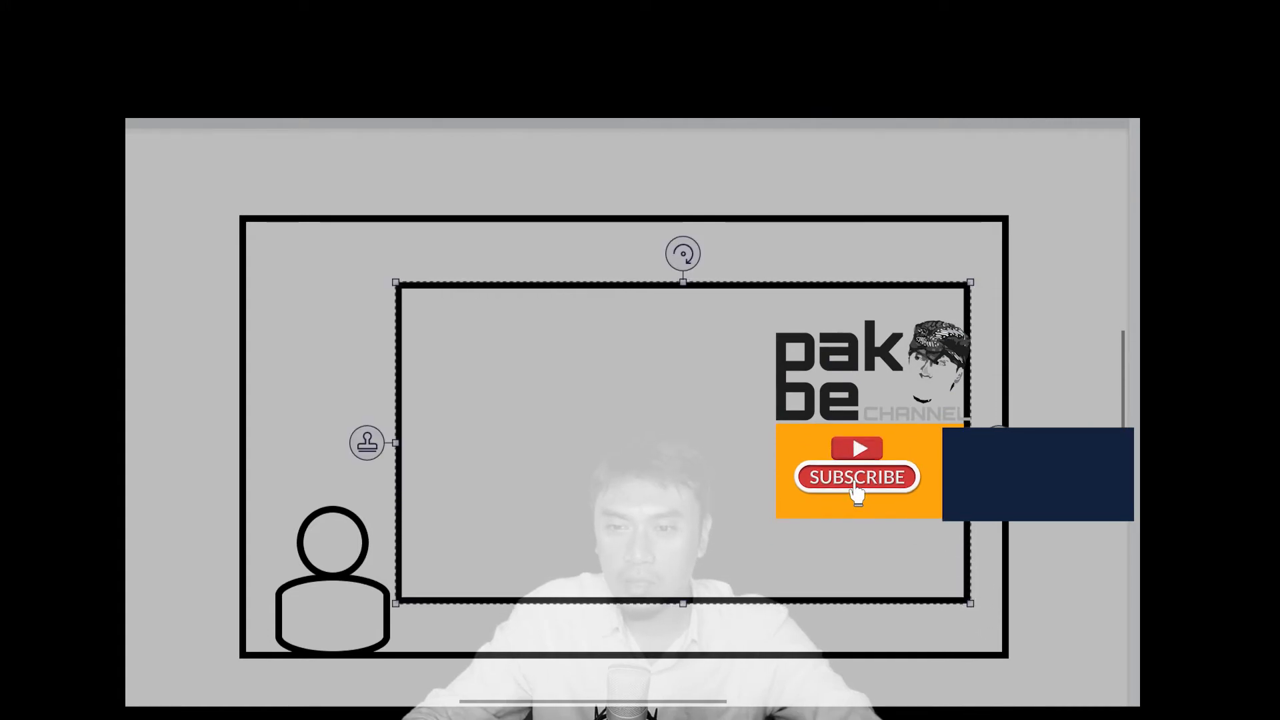
{"action": "left_click", "coordinate": [771, 255]}
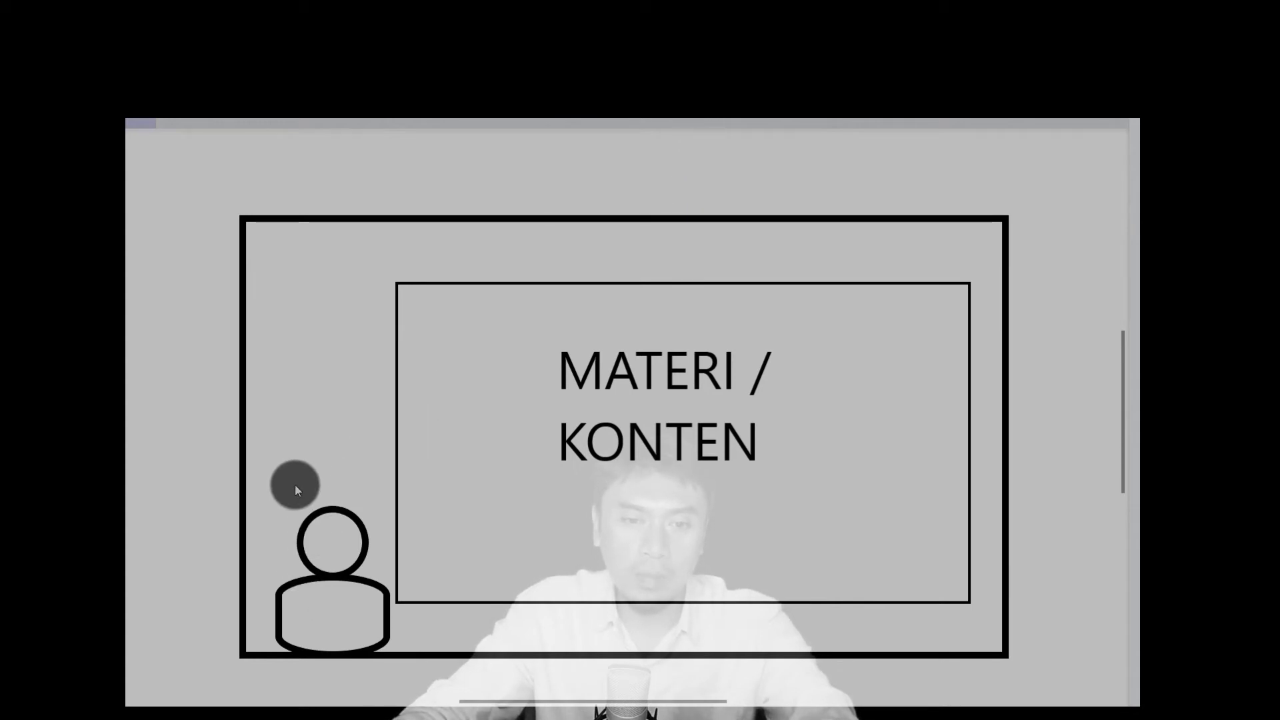
{"action": "key", "text": "ctrl+z"}
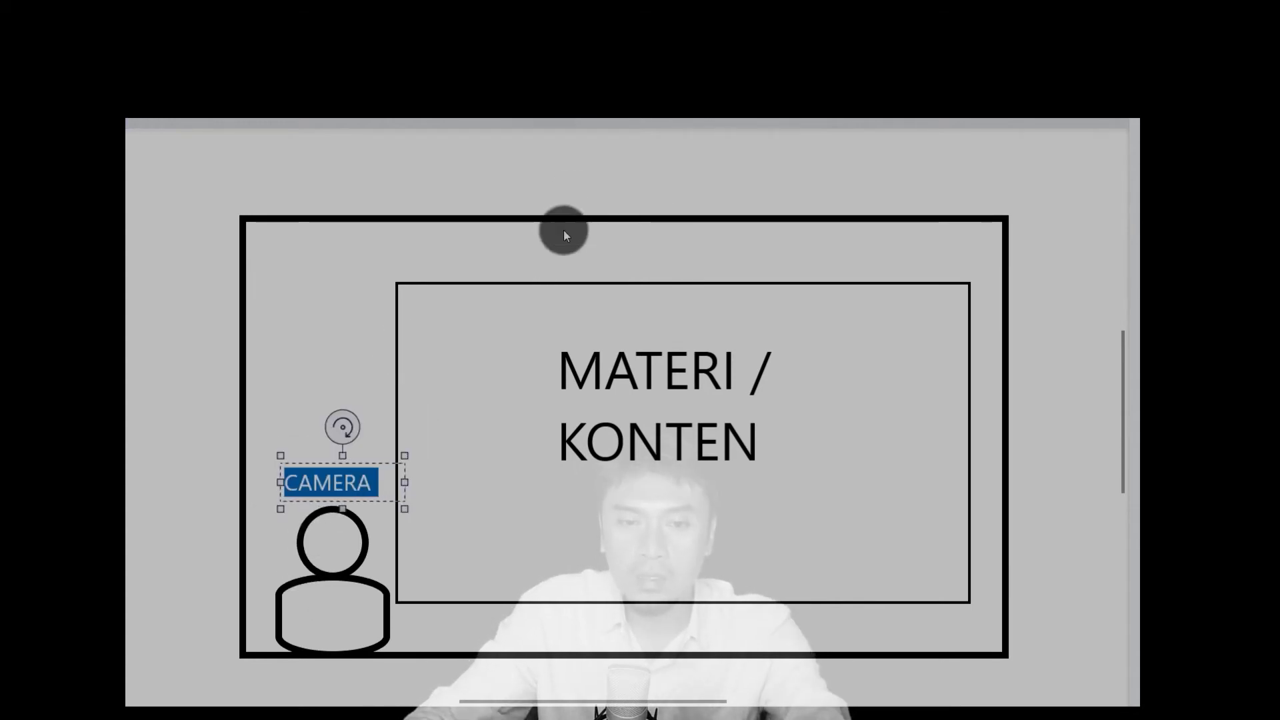
{"action": "left_click", "coordinate": [702, 311]}
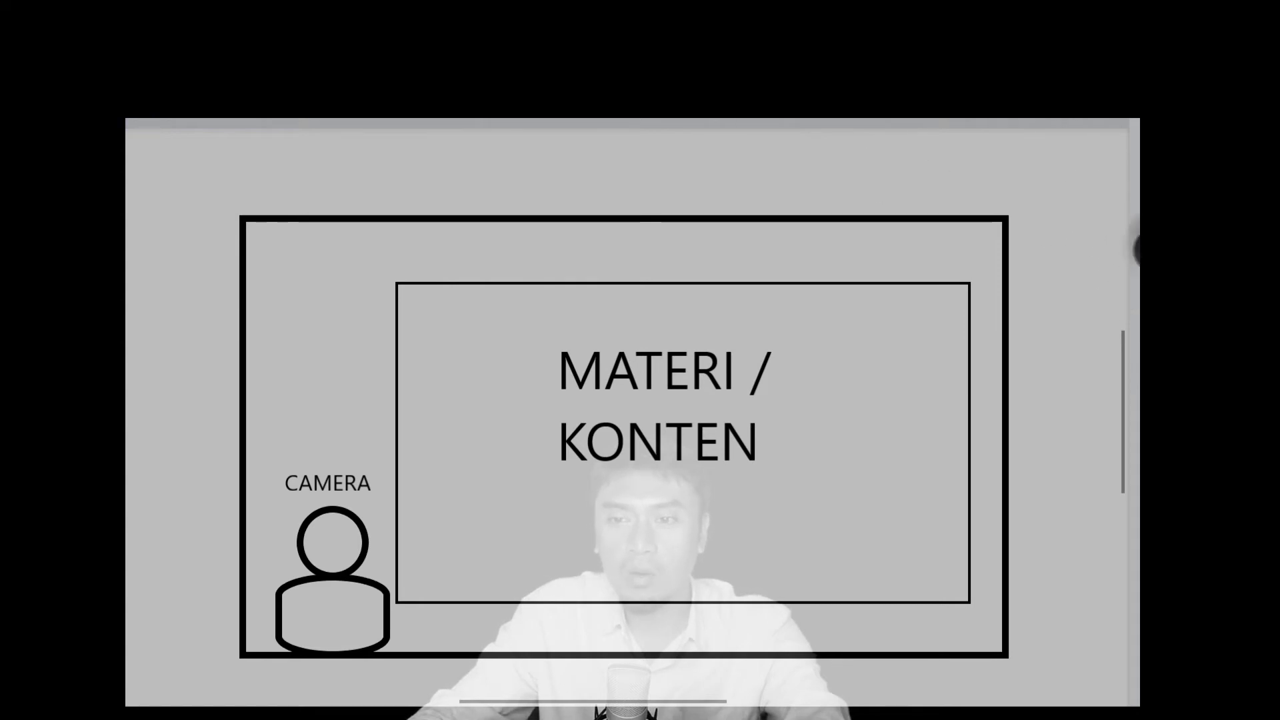
- Draw a small circle in the frame's upper-left corner and label it LOGO
{"action": "left_click_drag", "start_coordinate": [263, 240], "coordinate": [328, 301]}
{"action": "left_click_drag", "start_coordinate": [270, 251], "coordinate": [359, 304]}
{"action": "type", "text": "LOGO"}
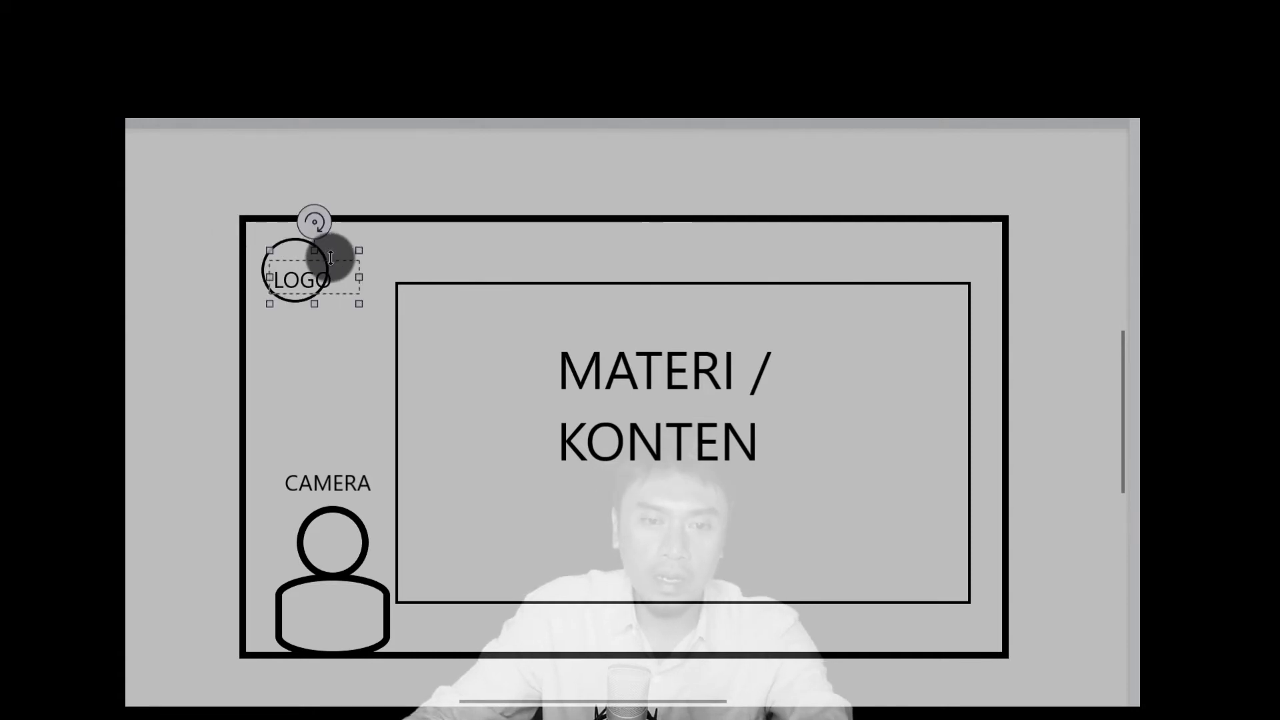
- Centre the LOGO label inside the small circle in the frame's upper-left corner and deselect it
{"action": "left_click_drag", "start_coordinate": [335, 260], "coordinate": [329, 251]}
{"action": "left_click", "coordinate": [669, 469]}
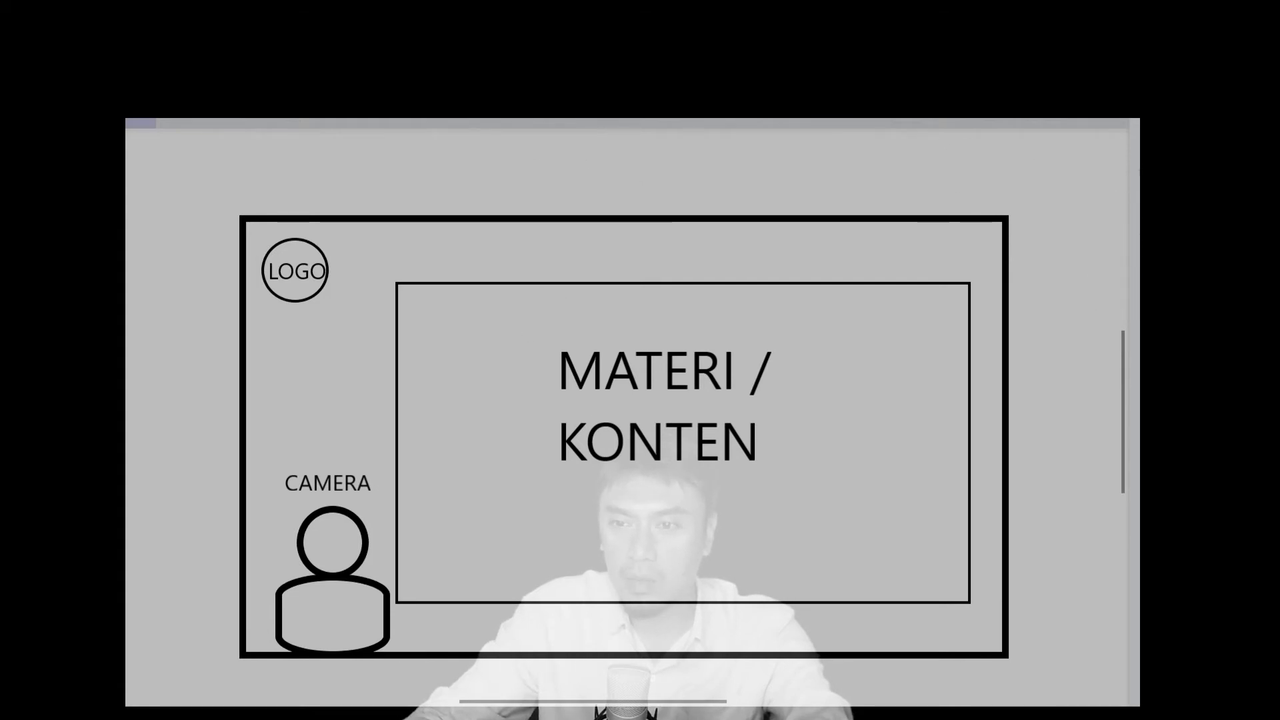
{"action": "left_click_drag", "start_coordinate": [412, 623], "coordinate": [987, 645]}
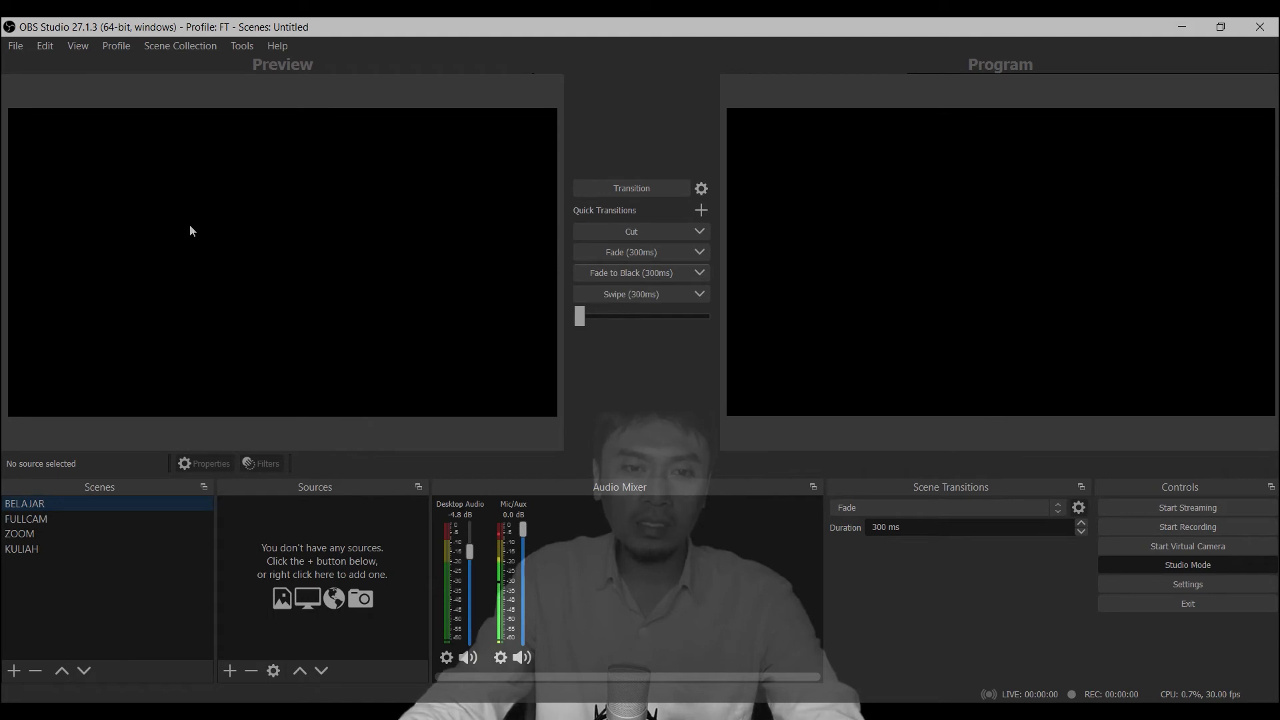
- Bring up the e2eSoft iVCam window to check the live camera feed, and minimize it again
{"action": "left_click", "coordinate": [761, 712]}
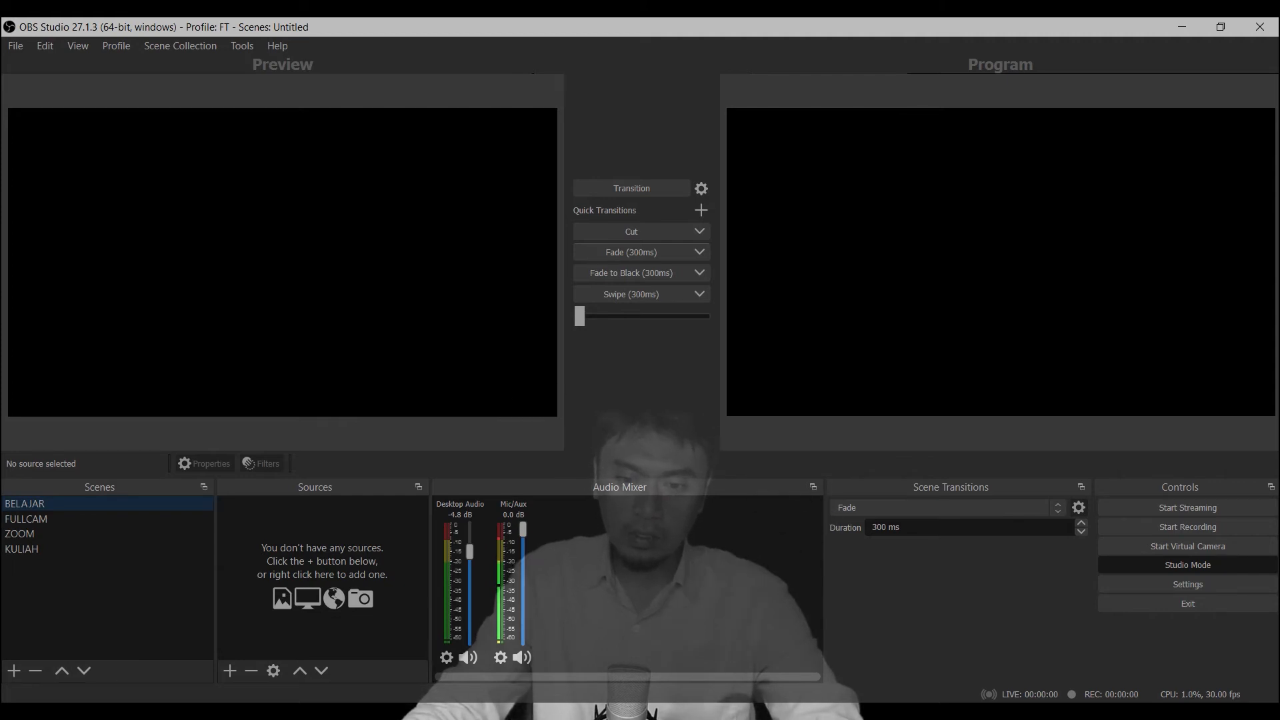
{"action": "mouse_move", "coordinate": [721, 712]}
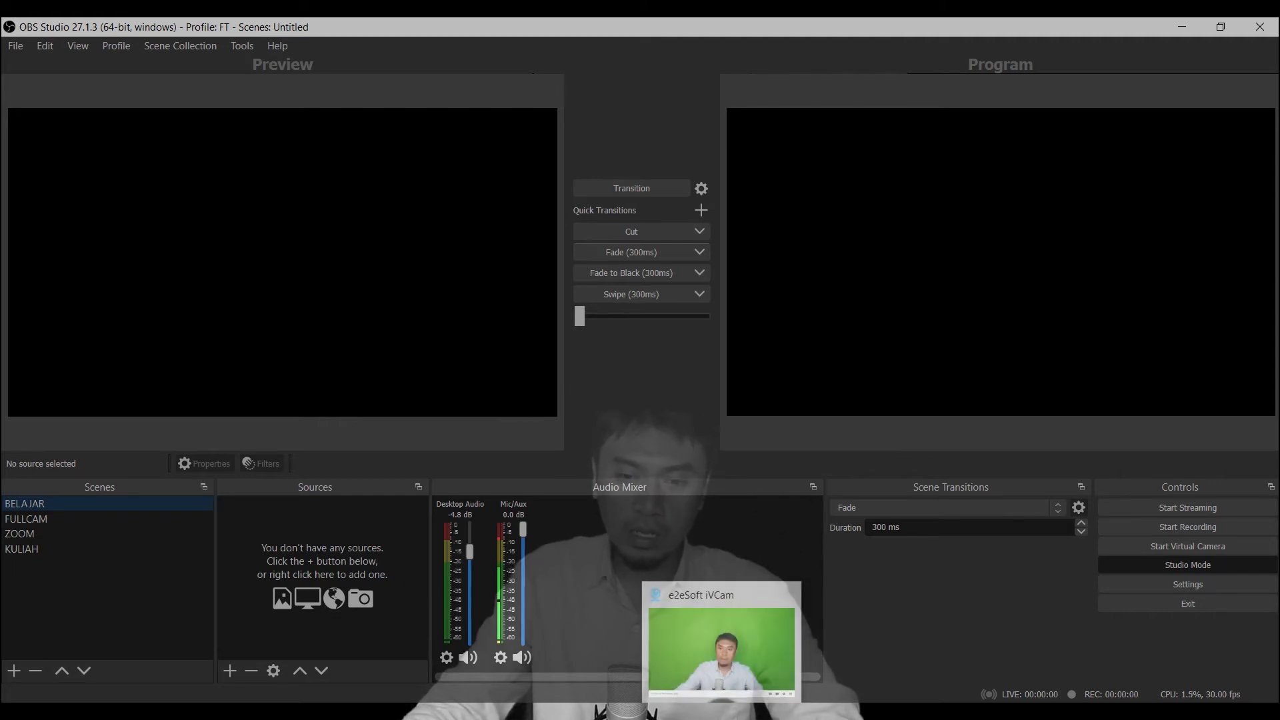
{"action": "left_click", "coordinate": [721, 686]}
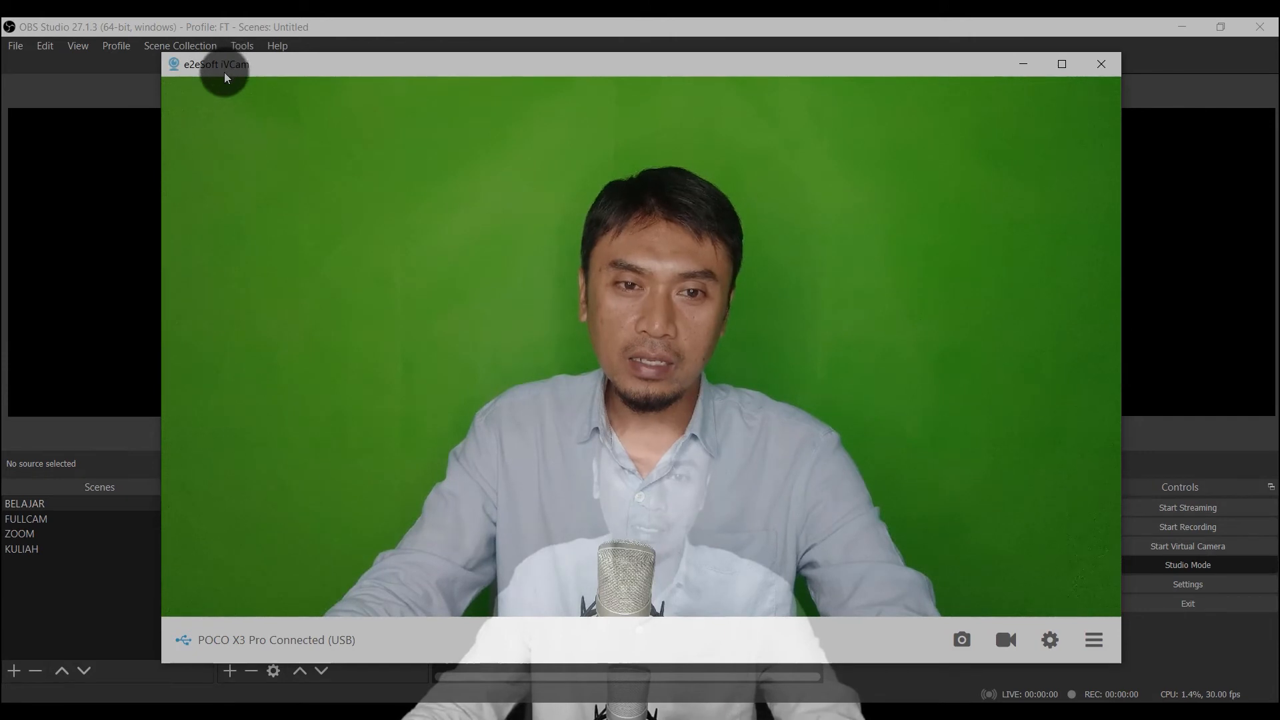
{"action": "left_click", "coordinate": [1023, 67]}
{"action": "left_click", "coordinate": [878, 435]}
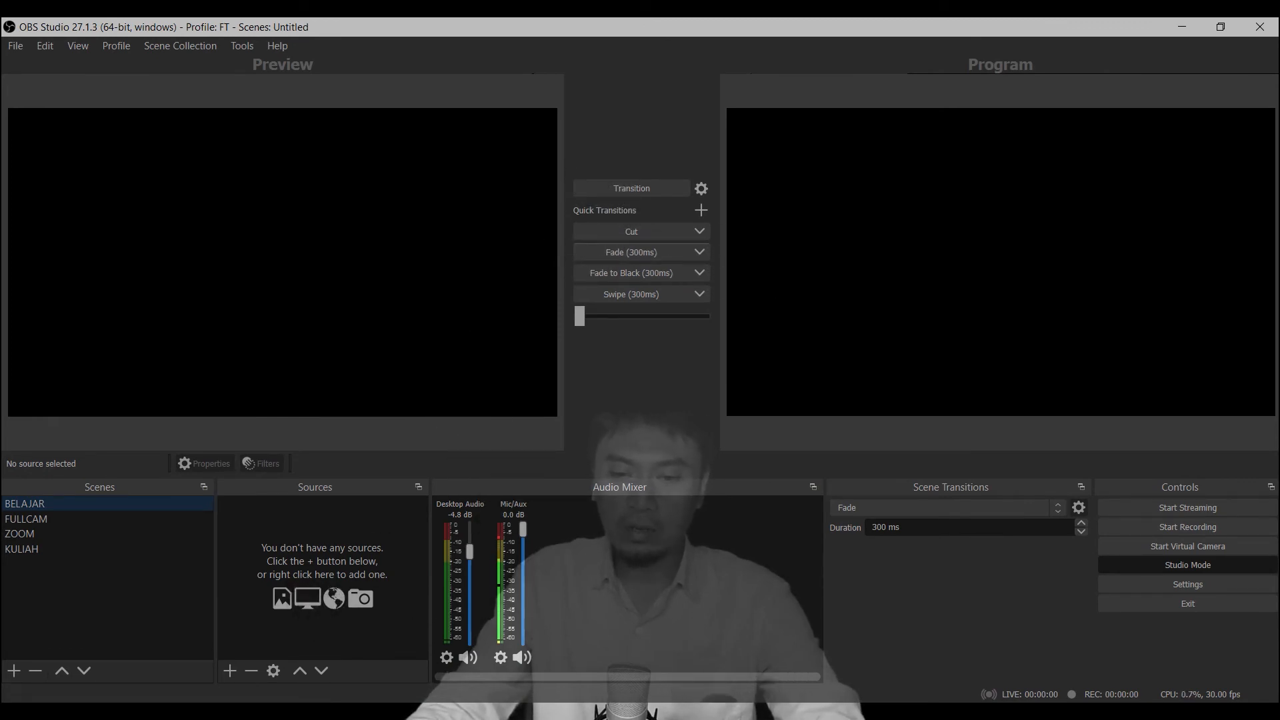
{"action": "mouse_move", "coordinate": [720, 711]}
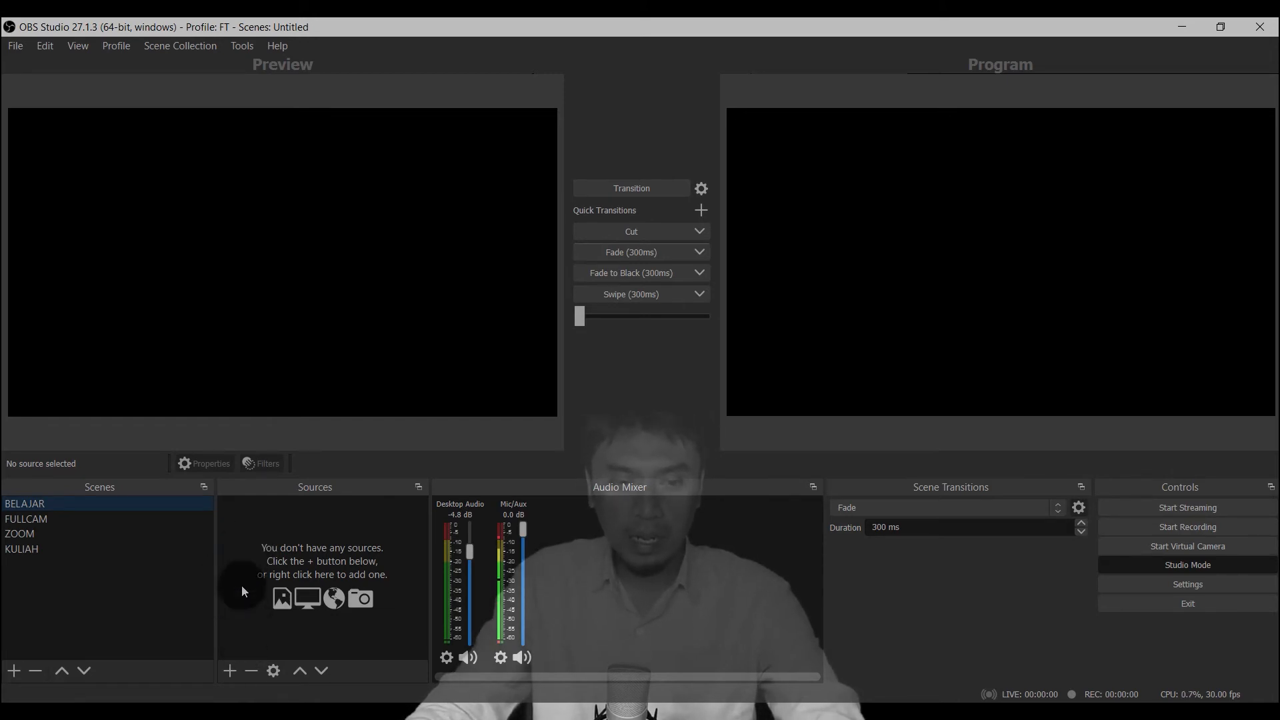
- Add a new Video Capture Device source named KAMERA to the BELAJAR scene, with e2eSoft iVCam as its device
{"action": "left_click", "coordinate": [231, 671]}
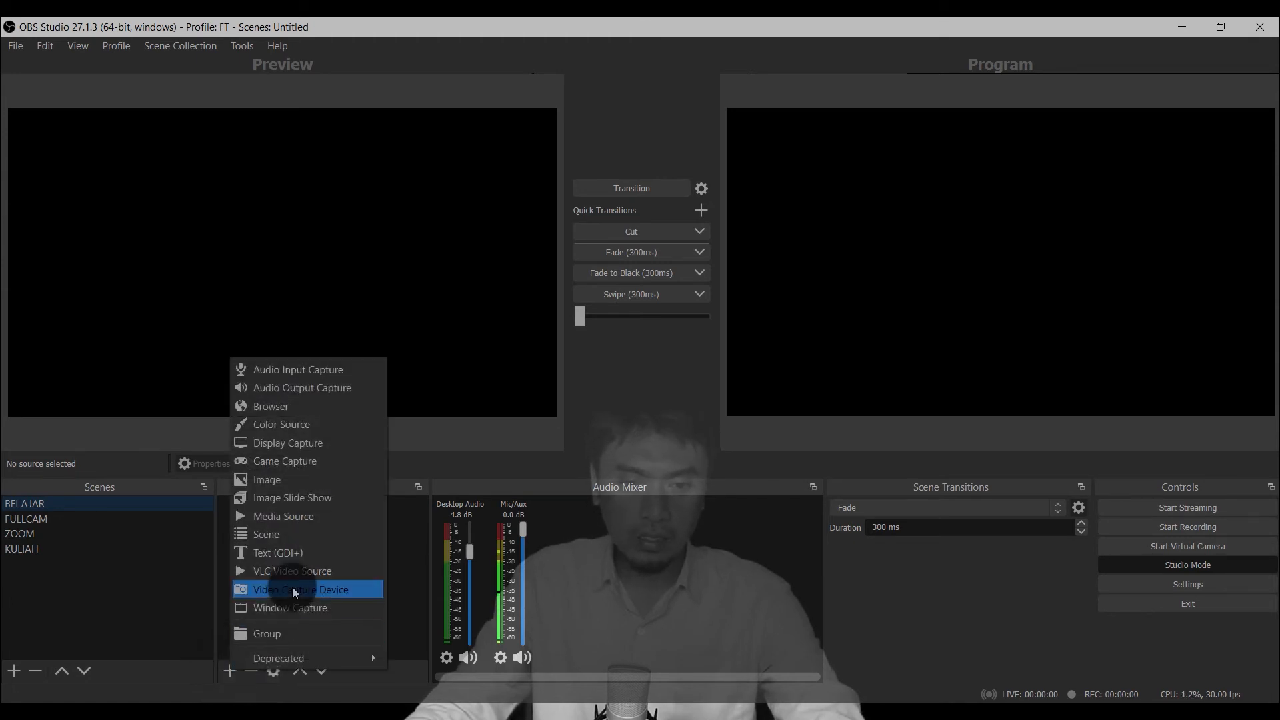
{"action": "left_click", "coordinate": [228, 672]}
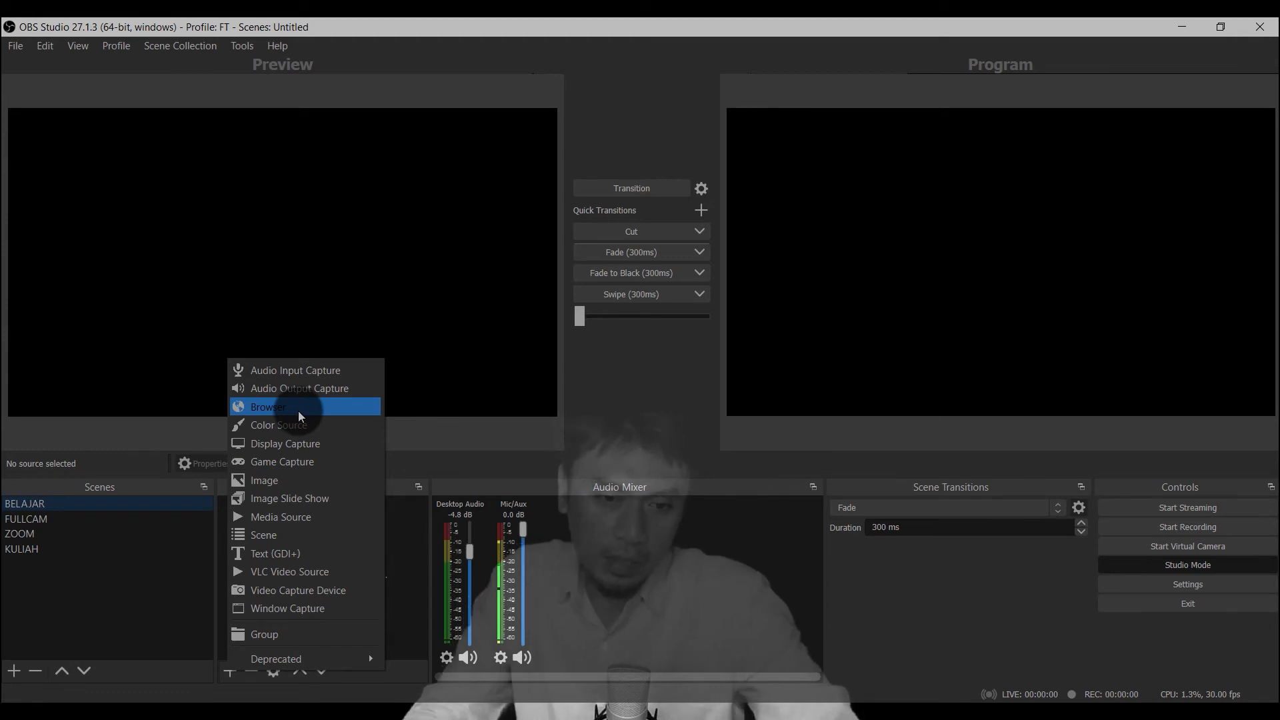
{"action": "left_click", "coordinate": [285, 592]}
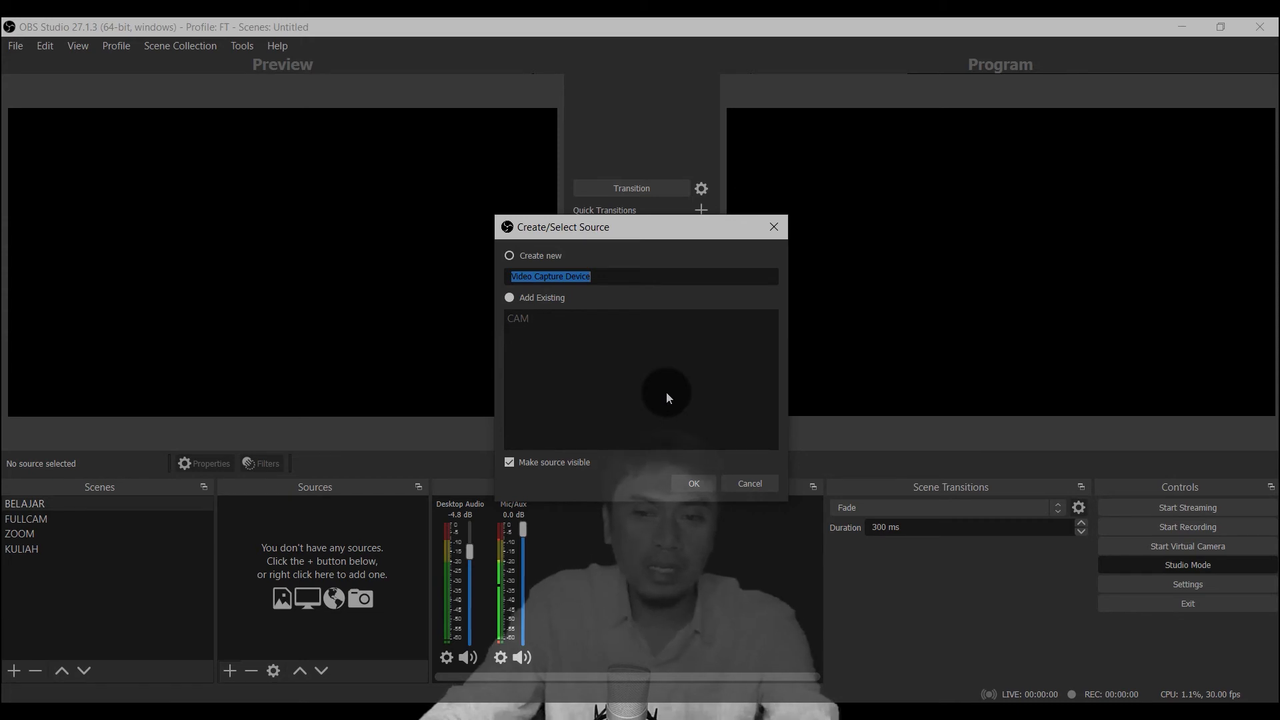
{"action": "type", "text": "KAM"}
{"action": "type", "text": "ERA"}
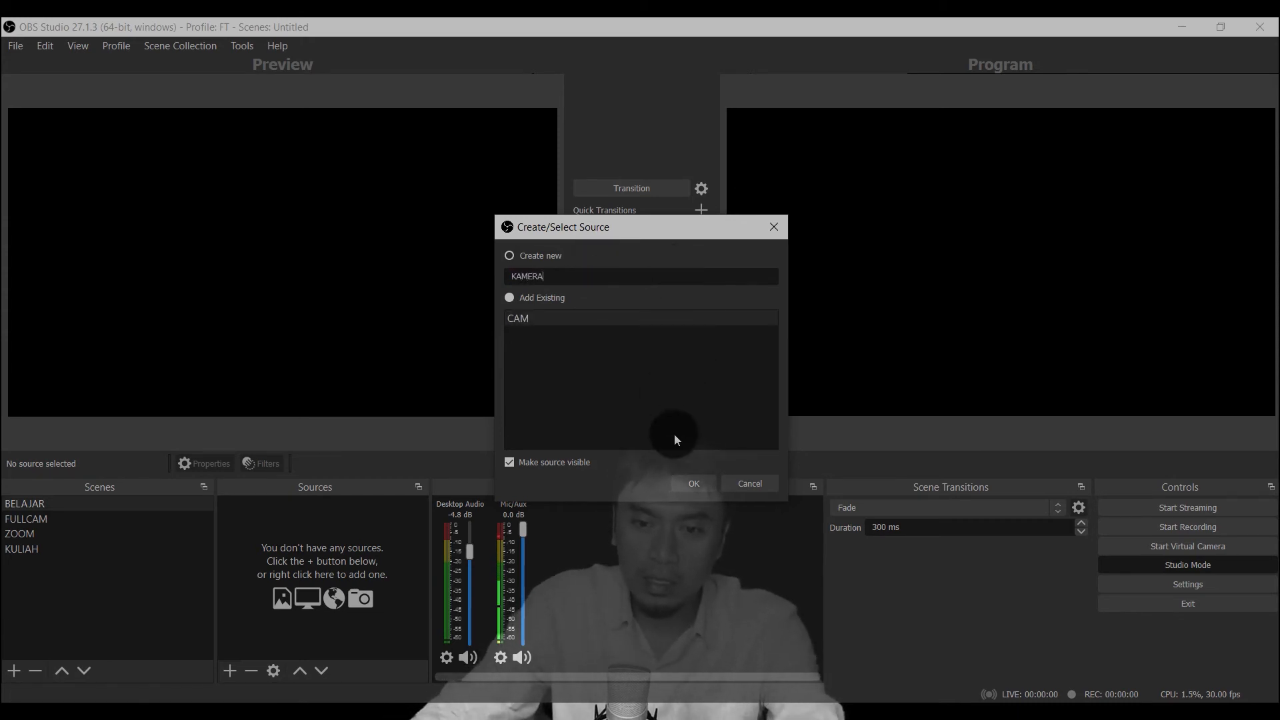
{"action": "left_click", "coordinate": [691, 484]}
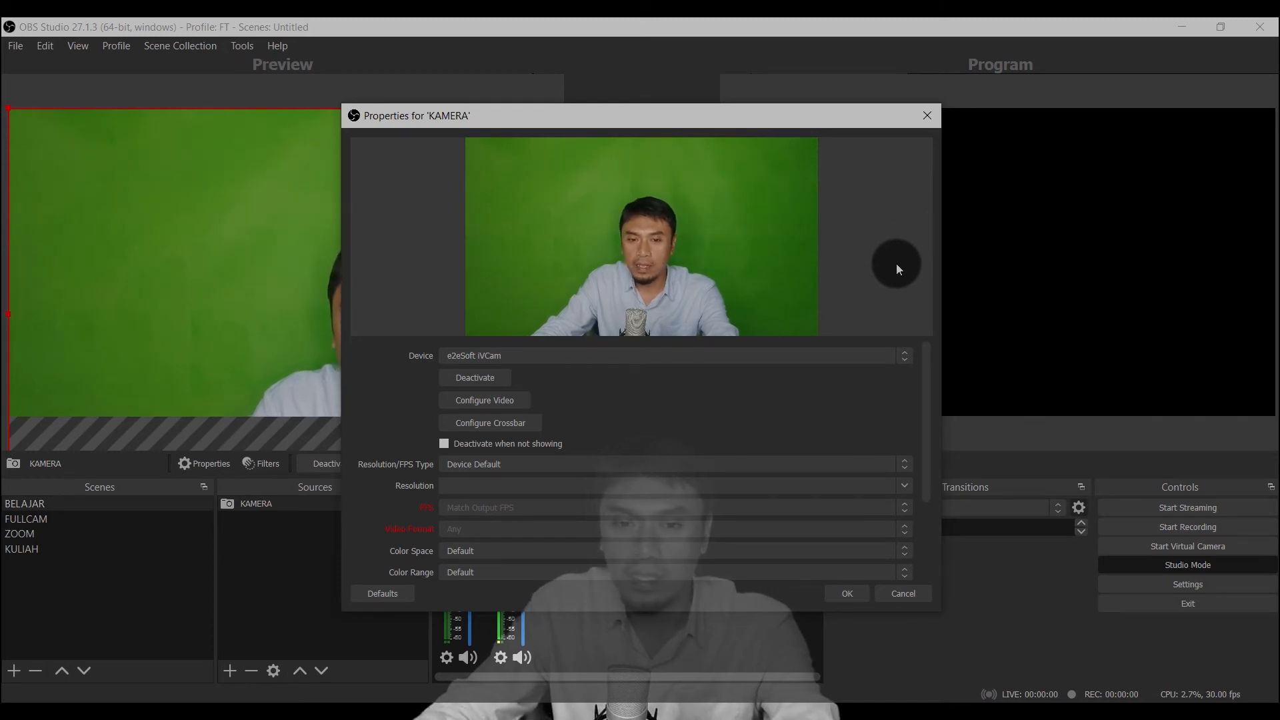
{"action": "left_click", "coordinate": [886, 359]}
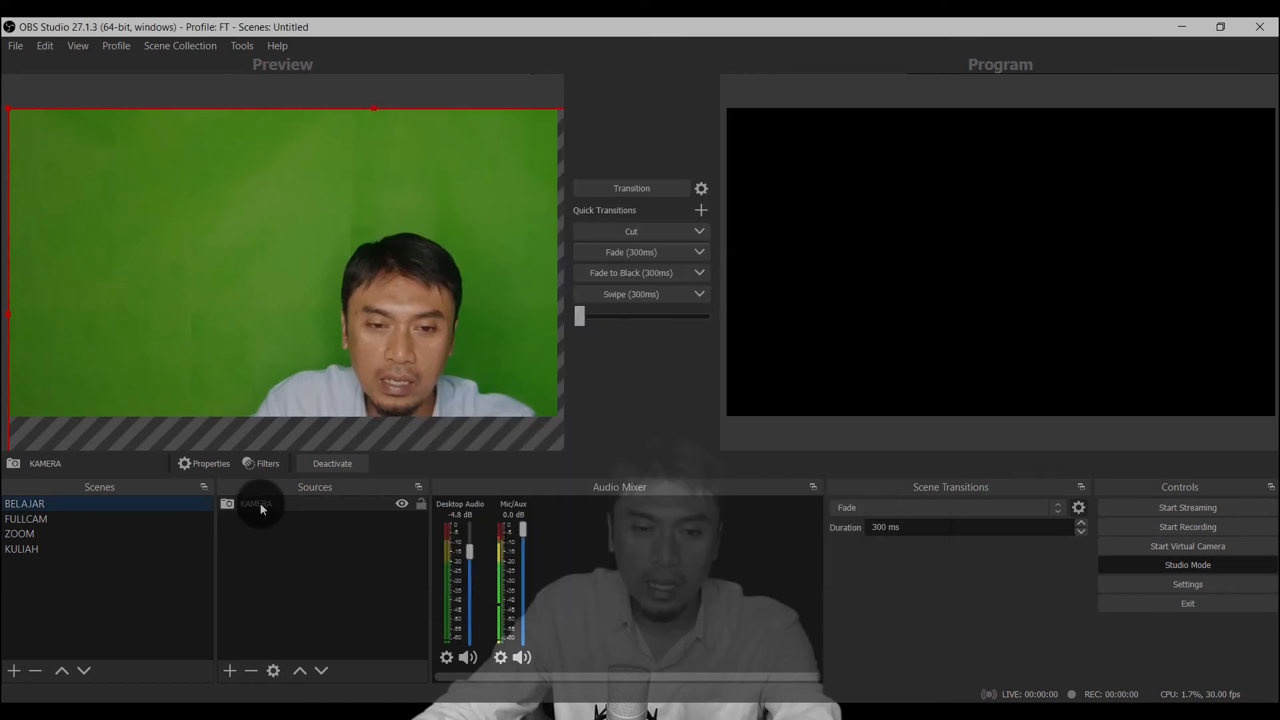
- Resize and reposition the KAMERA source so that it fills the whole preview canvas
{"action": "left_click", "coordinate": [260, 505]}
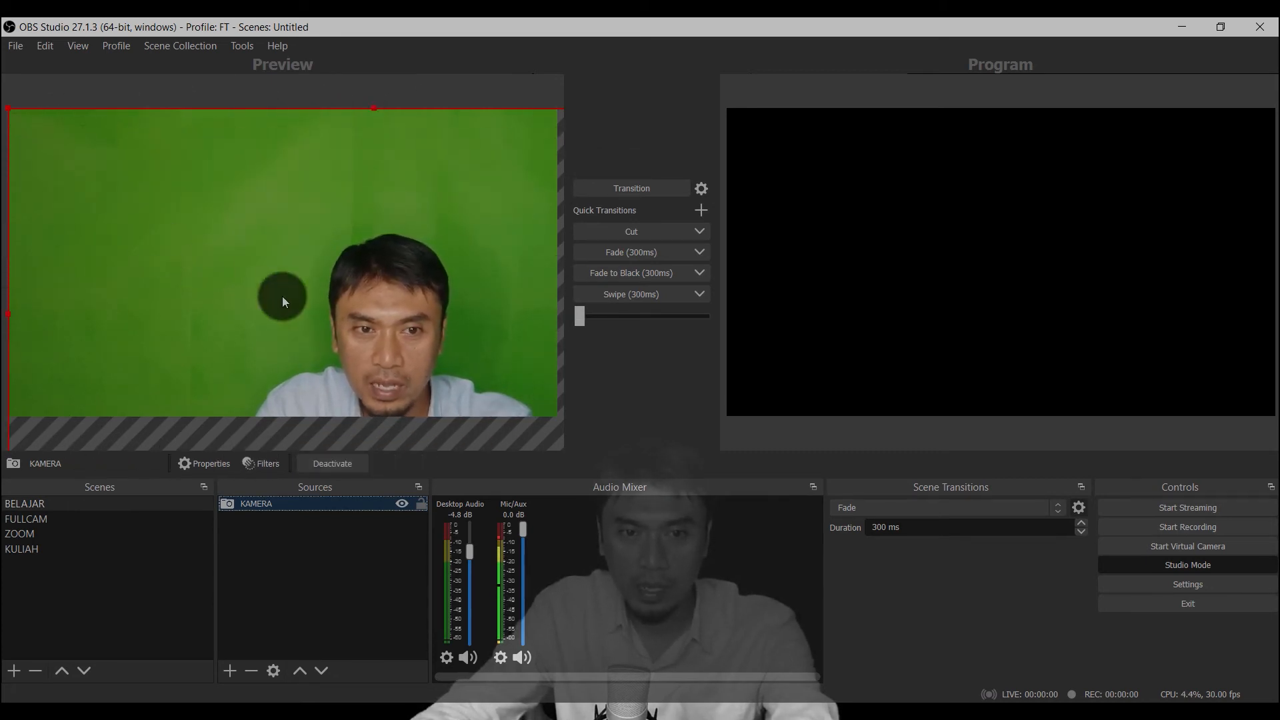
{"action": "left_click_drag", "start_coordinate": [64, 135], "coordinate": [89, 158]}
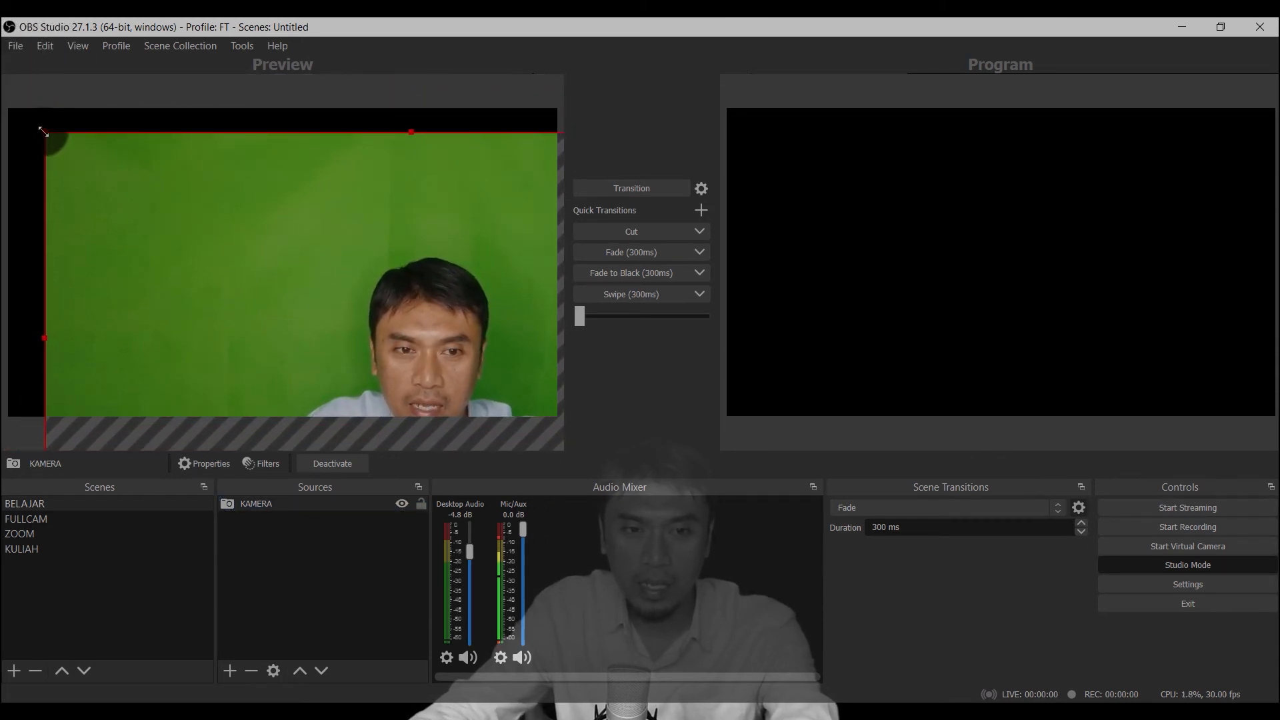
{"action": "left_click_drag", "start_coordinate": [48, 132], "coordinate": [339, 337]}
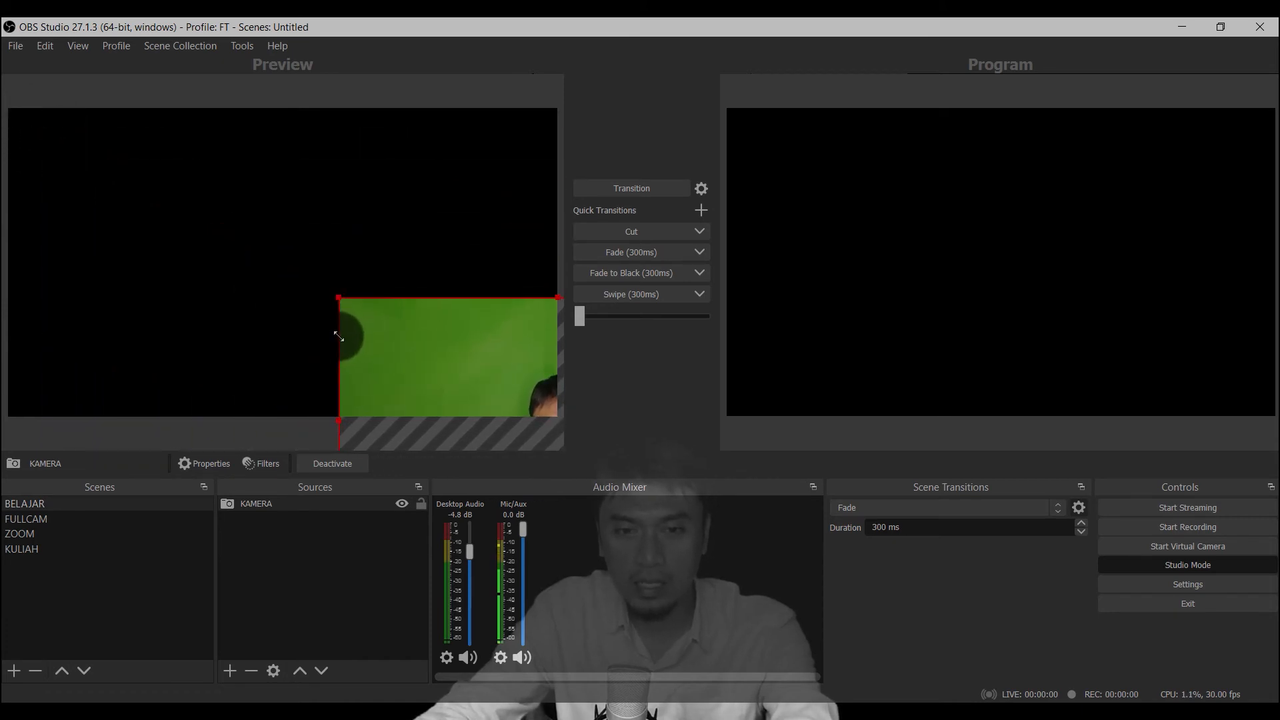
{"action": "left_click_drag", "start_coordinate": [446, 366], "coordinate": [129, 181]}
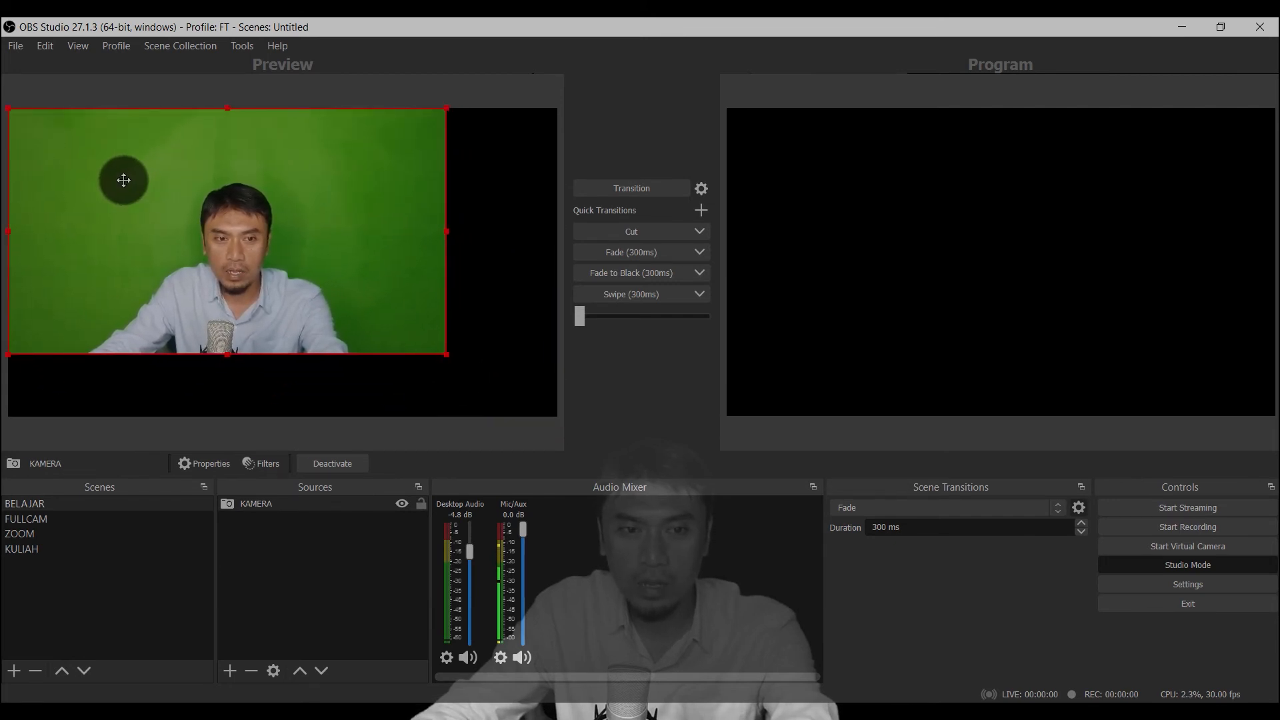
{"action": "left_click_drag", "start_coordinate": [445, 353], "coordinate": [538, 415]}
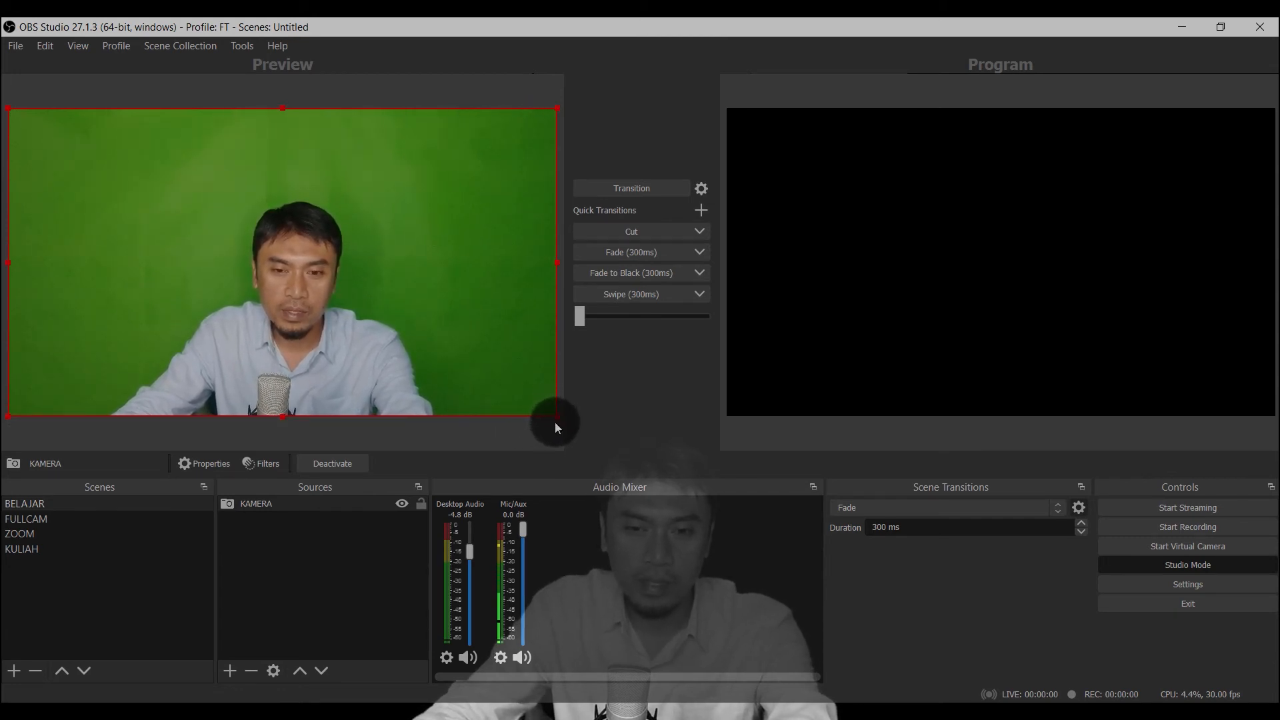
- Shrink the KAMERA source to about 70 percent of the canvas width, shift it inside the canvas and deselect it
{"action": "left_click_drag", "start_coordinate": [556, 418], "coordinate": [400, 329]}
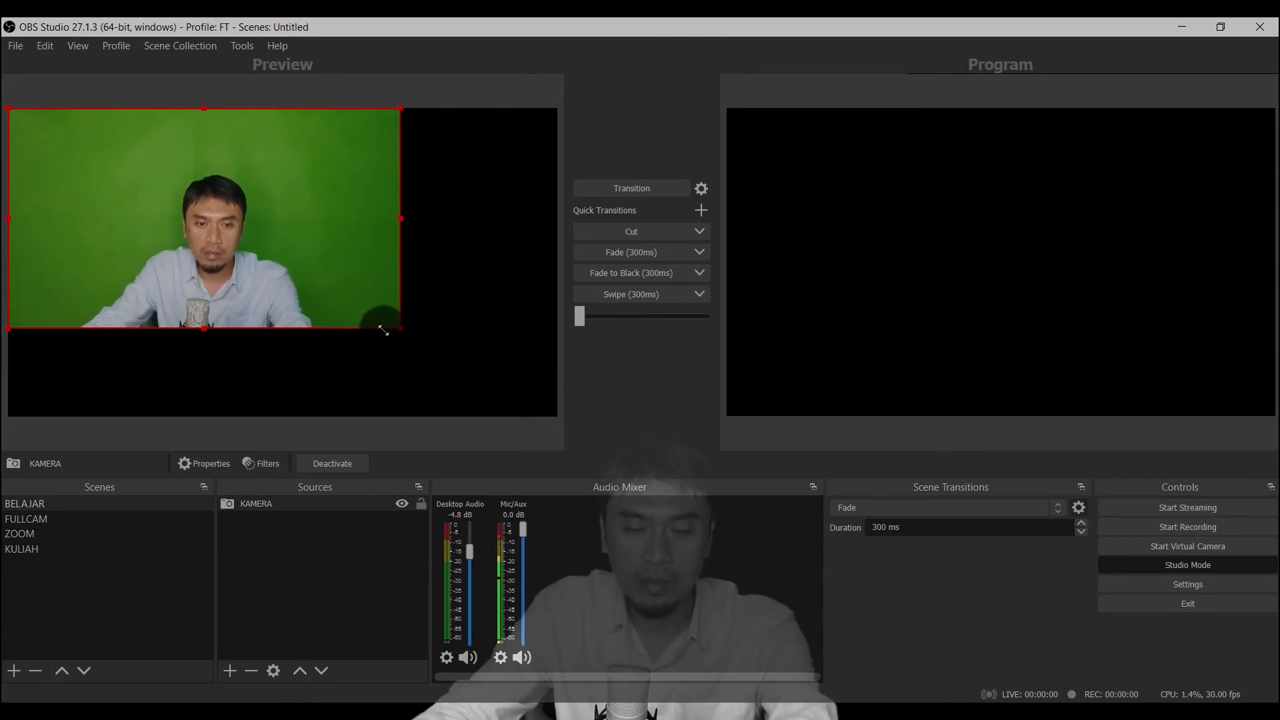
{"action": "left_click_drag", "start_coordinate": [247, 230], "coordinate": [315, 268]}
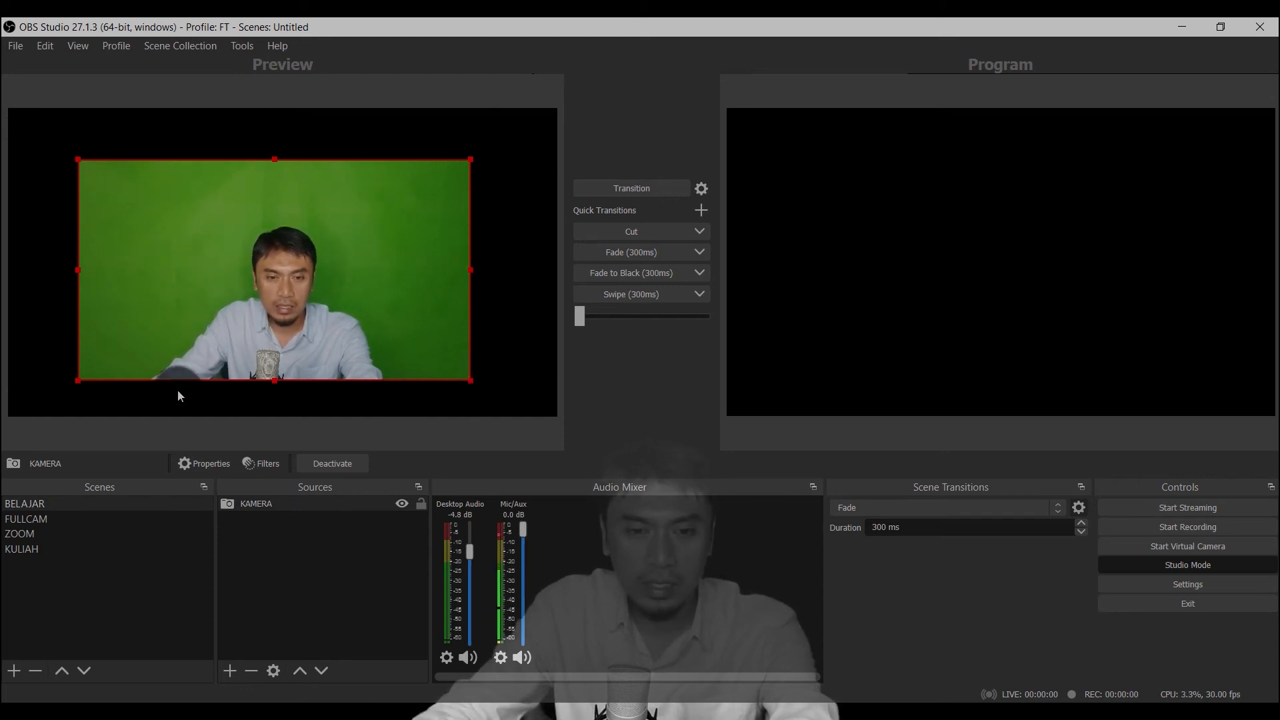
{"action": "left_click_drag", "start_coordinate": [203, 240], "coordinate": [163, 251]}
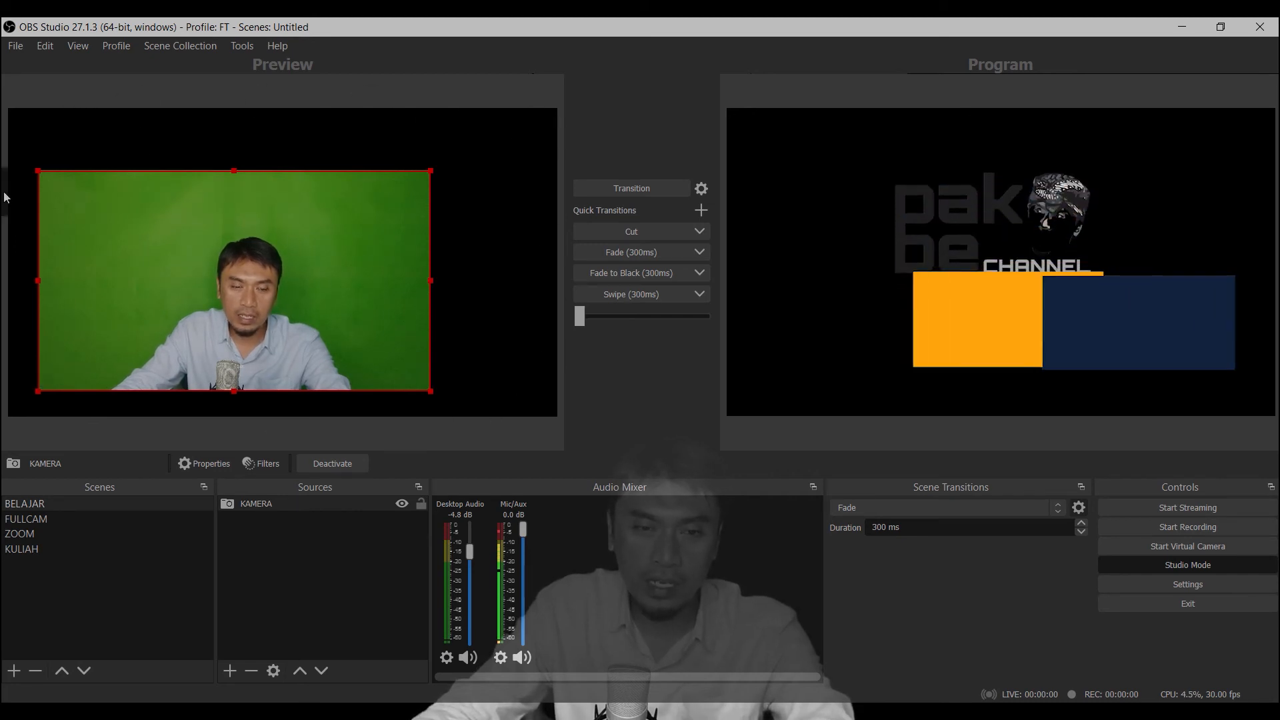
{"action": "left_click", "coordinate": [510, 327]}
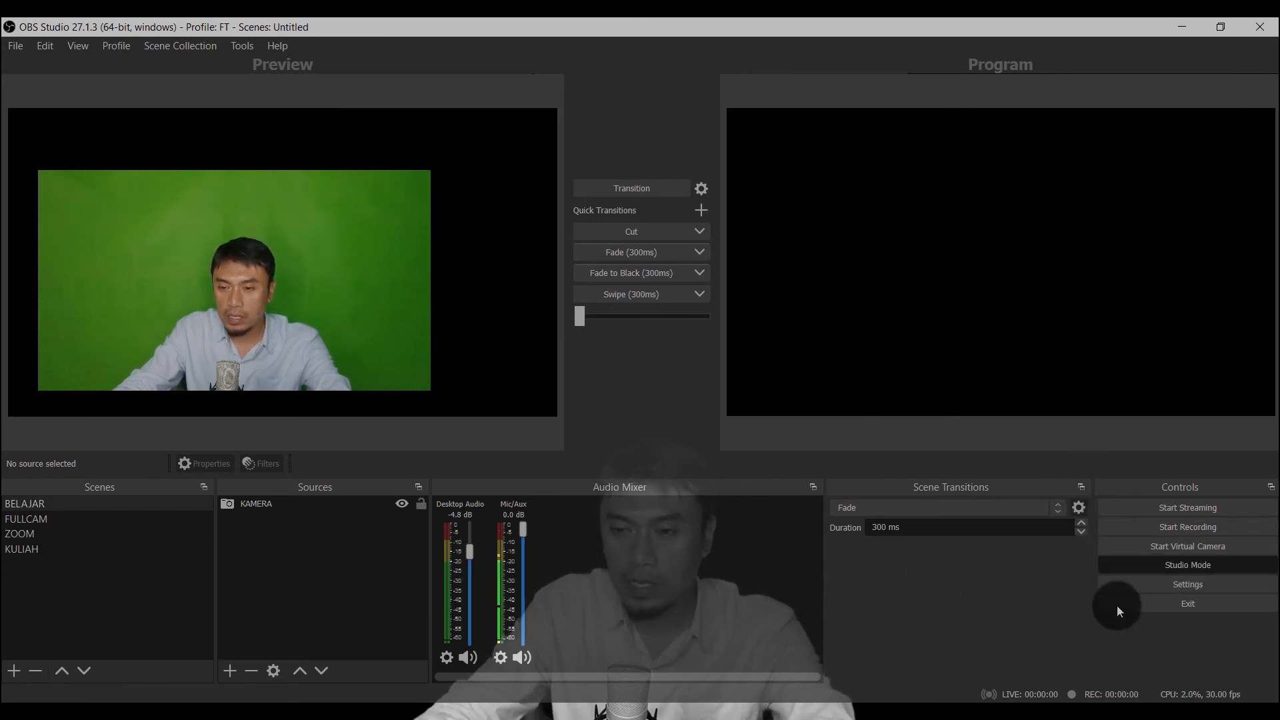
- Open the Video settings, examine the base and output resolutions and the available common FPS values, and close the settings
{"action": "left_click", "coordinate": [1177, 584]}
{"action": "left_click", "coordinate": [1168, 583]}
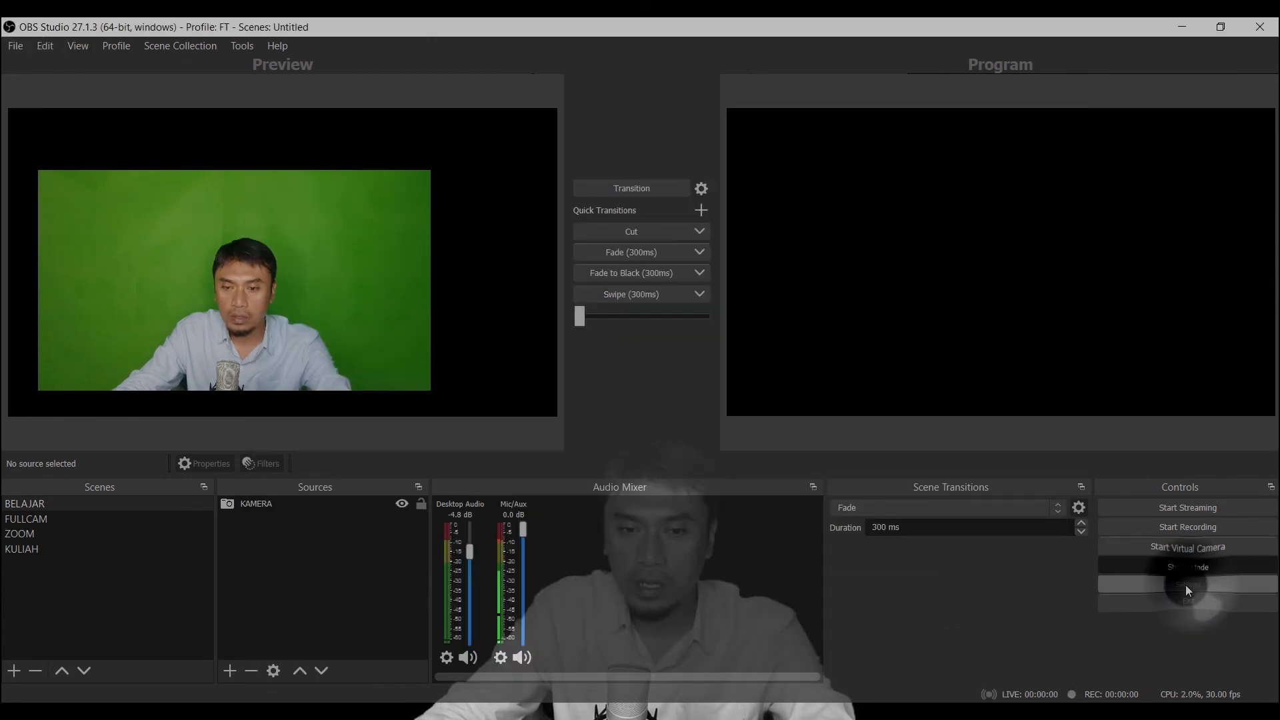
{"action": "left_click", "coordinate": [1185, 582]}
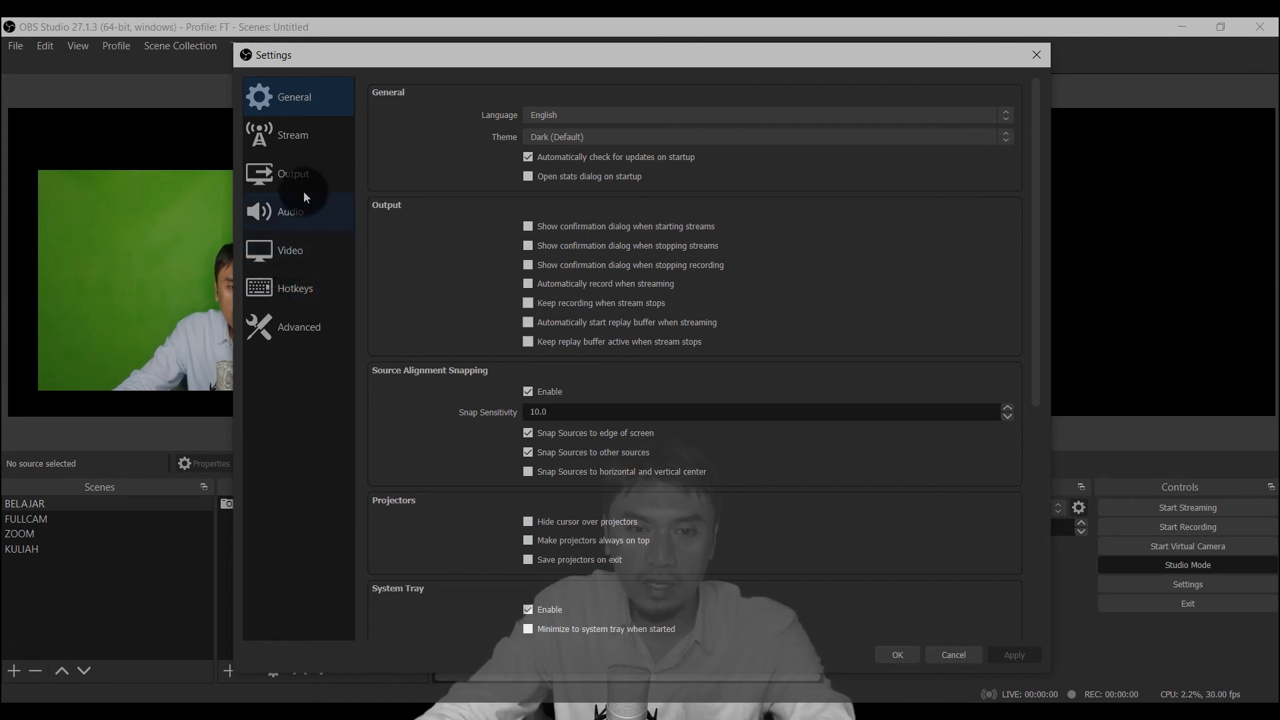
{"action": "left_click", "coordinate": [279, 257]}
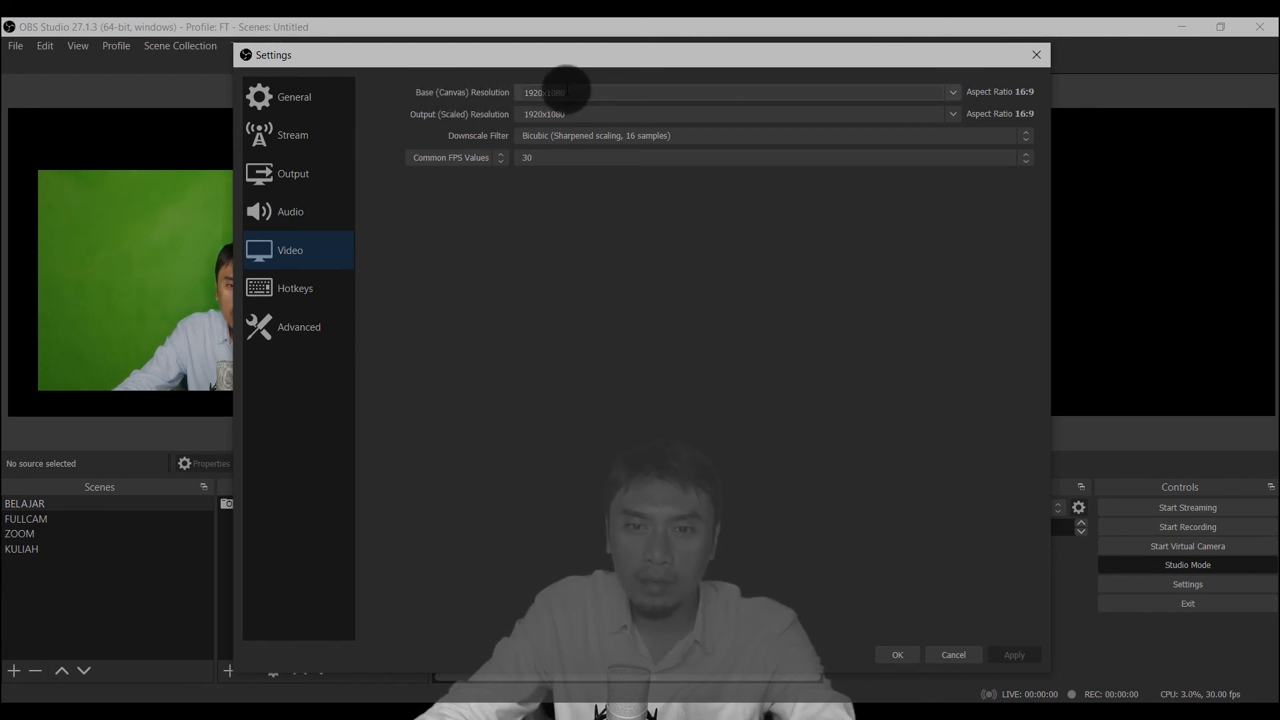
{"action": "left_click_drag", "start_coordinate": [570, 94], "coordinate": [543, 94]}
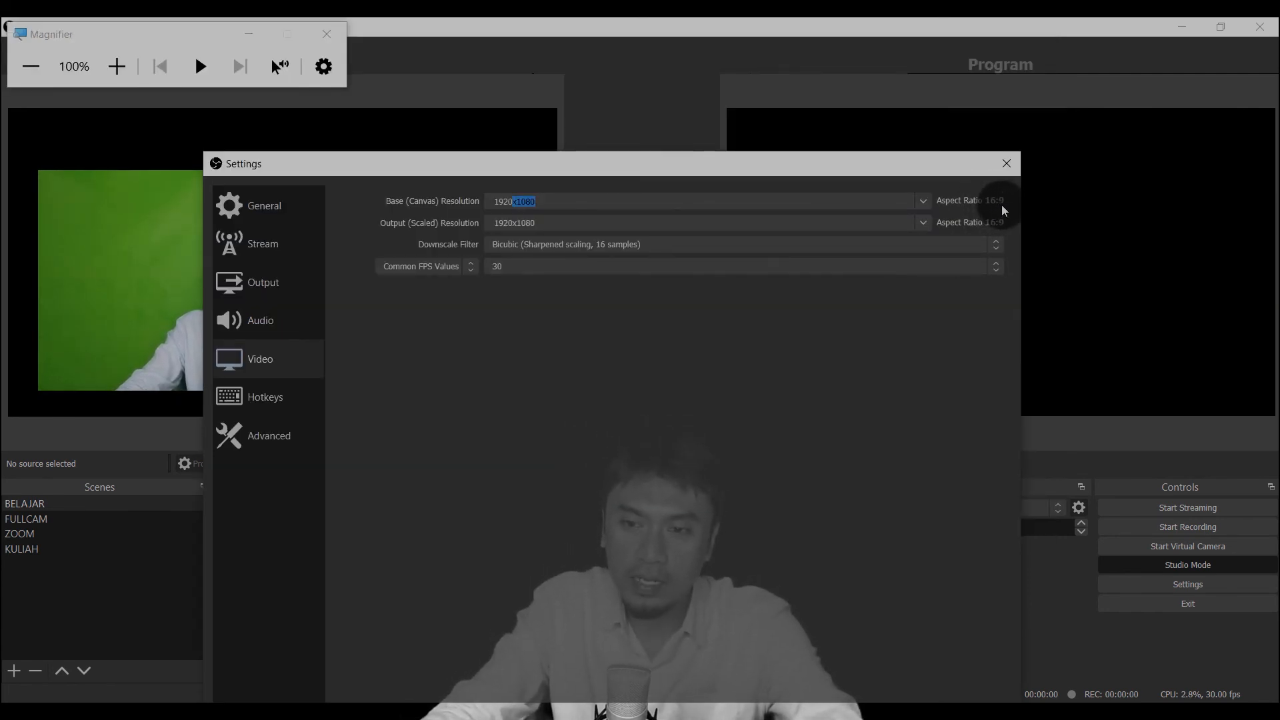
{"action": "left_click_drag", "start_coordinate": [653, 175], "coordinate": [670, 53]}
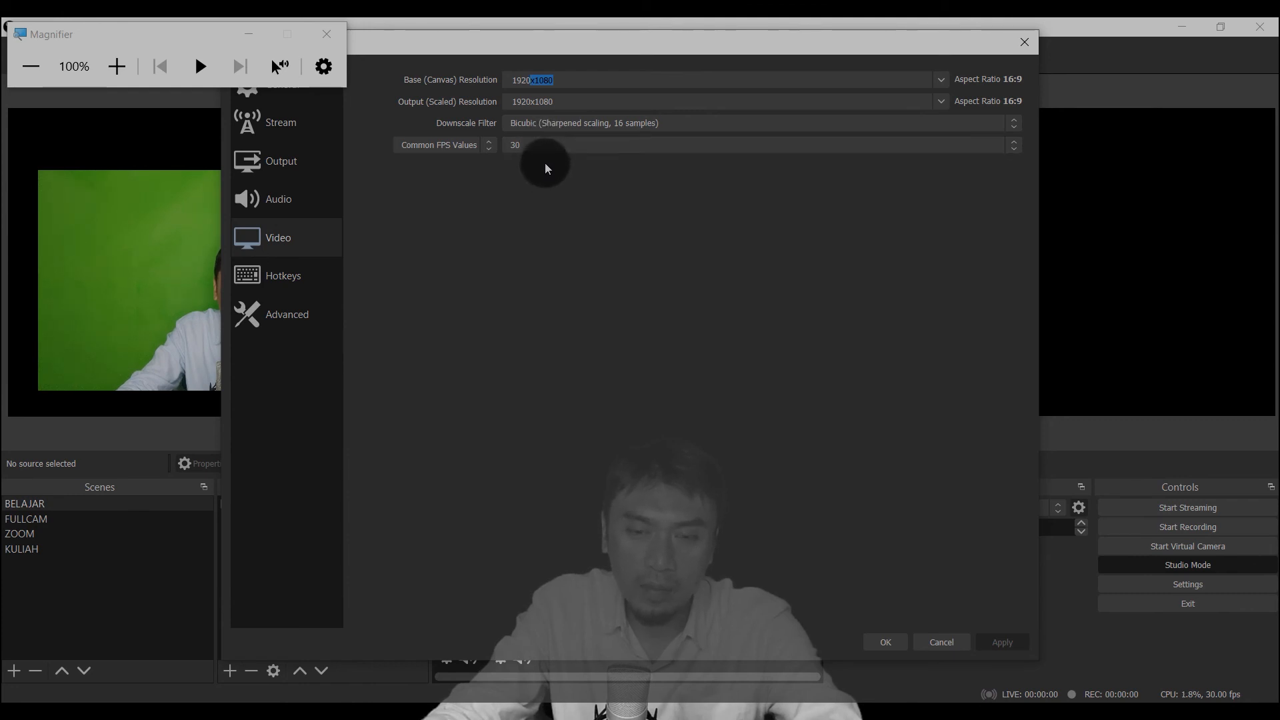
{"action": "left_click", "coordinate": [603, 148]}
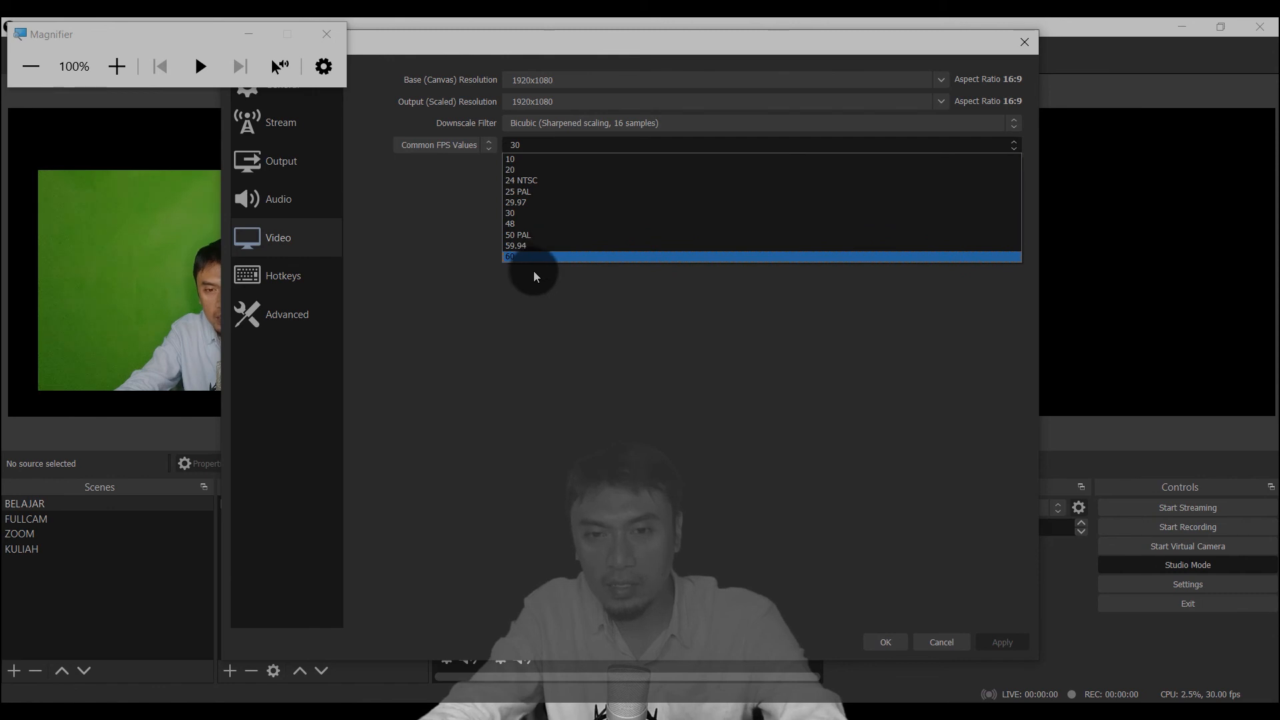
{"action": "left_click", "coordinate": [562, 148]}
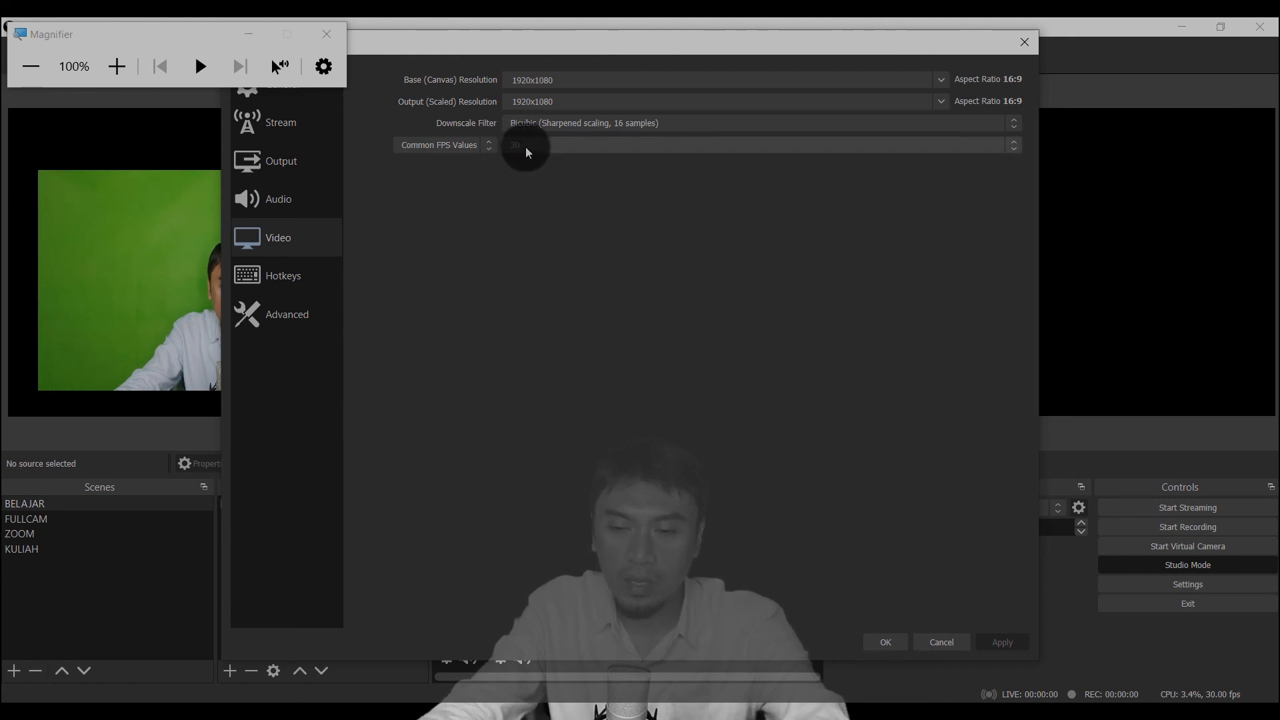
{"action": "left_click", "coordinate": [883, 643]}
- Shrink the KAMERA source further and place it in the canvas's lower-left corner, letting its left edge run past the canvas
{"action": "left_click_drag", "start_coordinate": [187, 267], "coordinate": [246, 294]}
{"action": "mouse_move", "coordinate": [846, 713]}
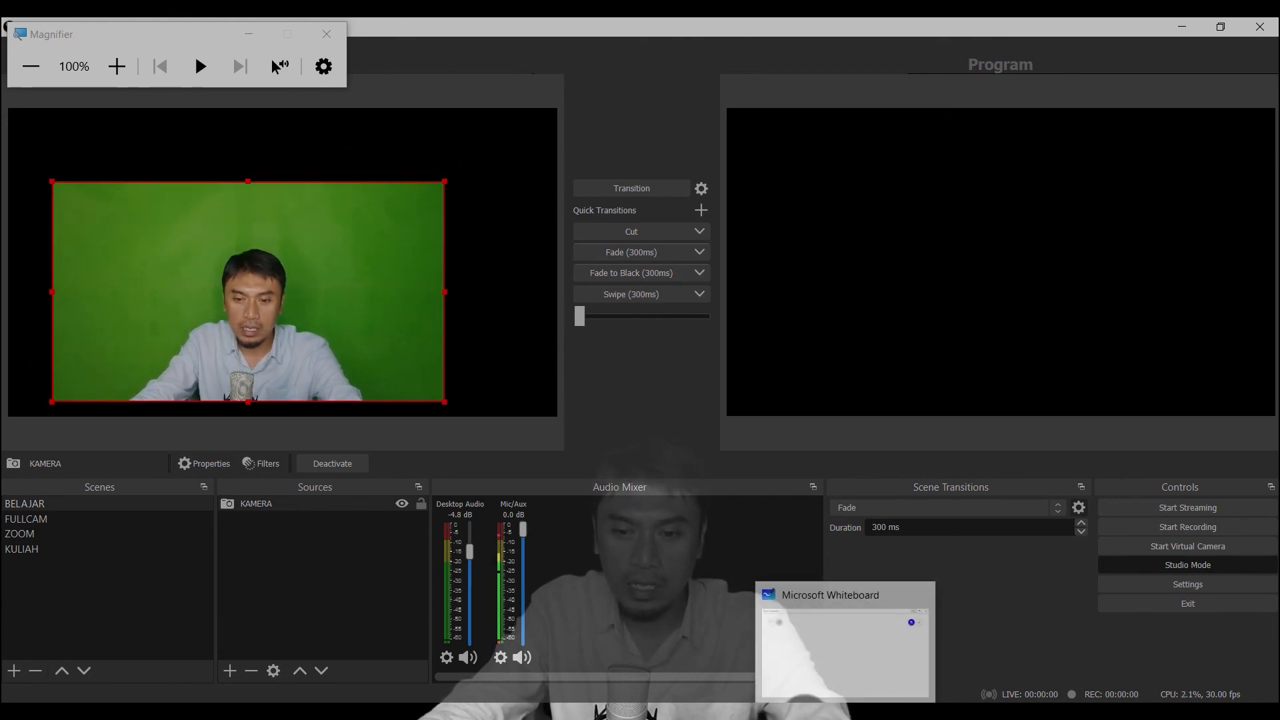
{"action": "left_click", "coordinate": [763, 711]}
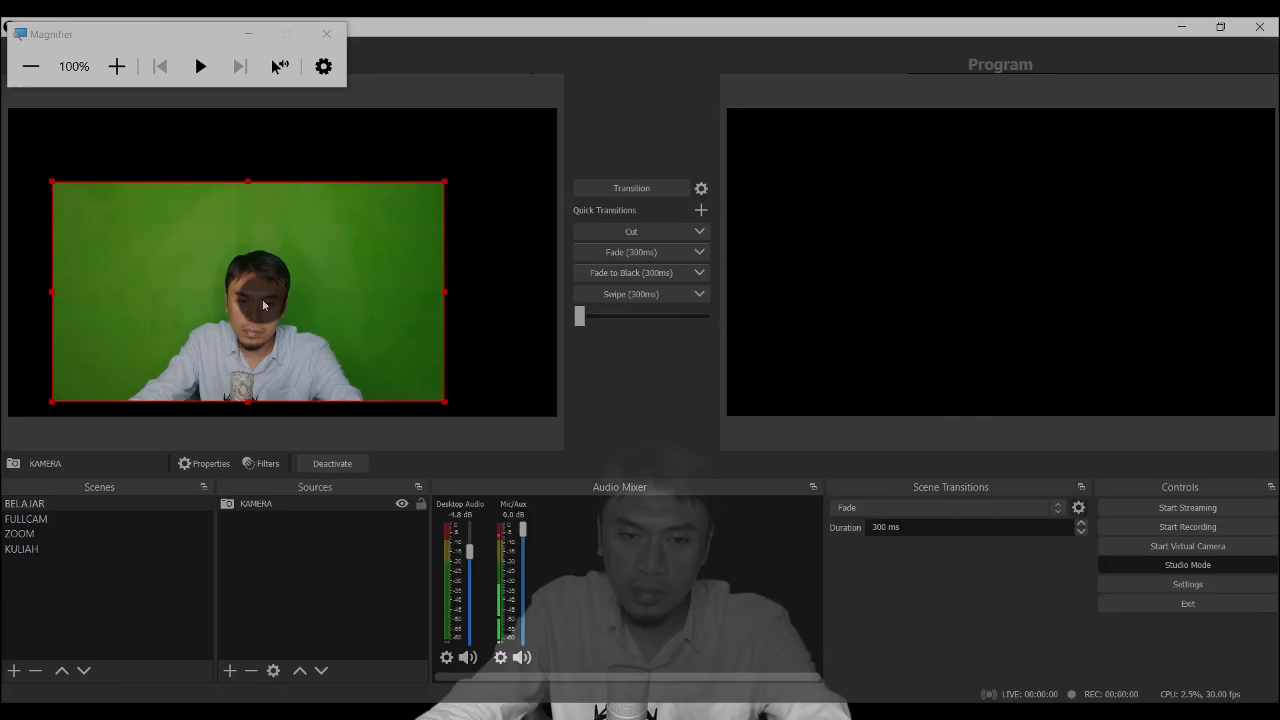
{"action": "mouse_move", "coordinate": [263, 304]}
{"action": "left_mouse_down"}
{"action": "mouse_move", "coordinate": [138, 316]}
{"action": "mouse_move", "coordinate": [181, 313]}
{"action": "mouse_move", "coordinate": [149, 313]}
{"action": "left_mouse_up"}
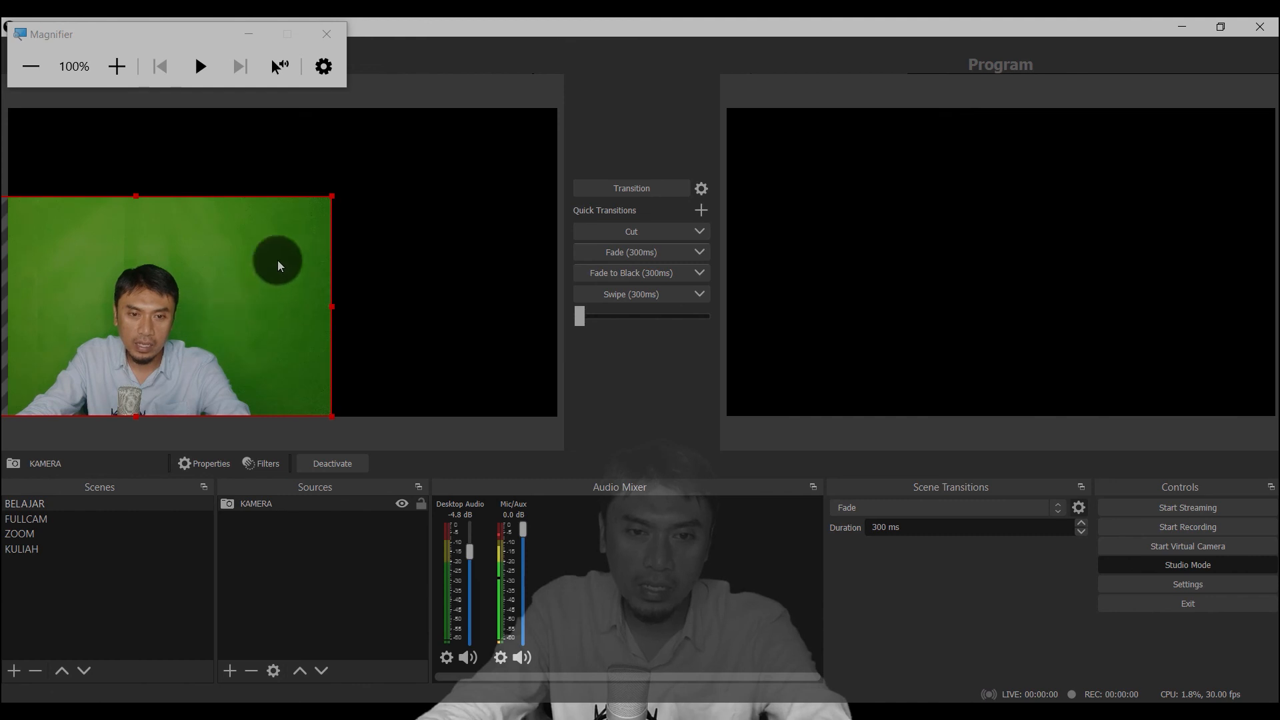
{"action": "left_click_drag", "start_coordinate": [332, 196], "coordinate": [116, 359]}
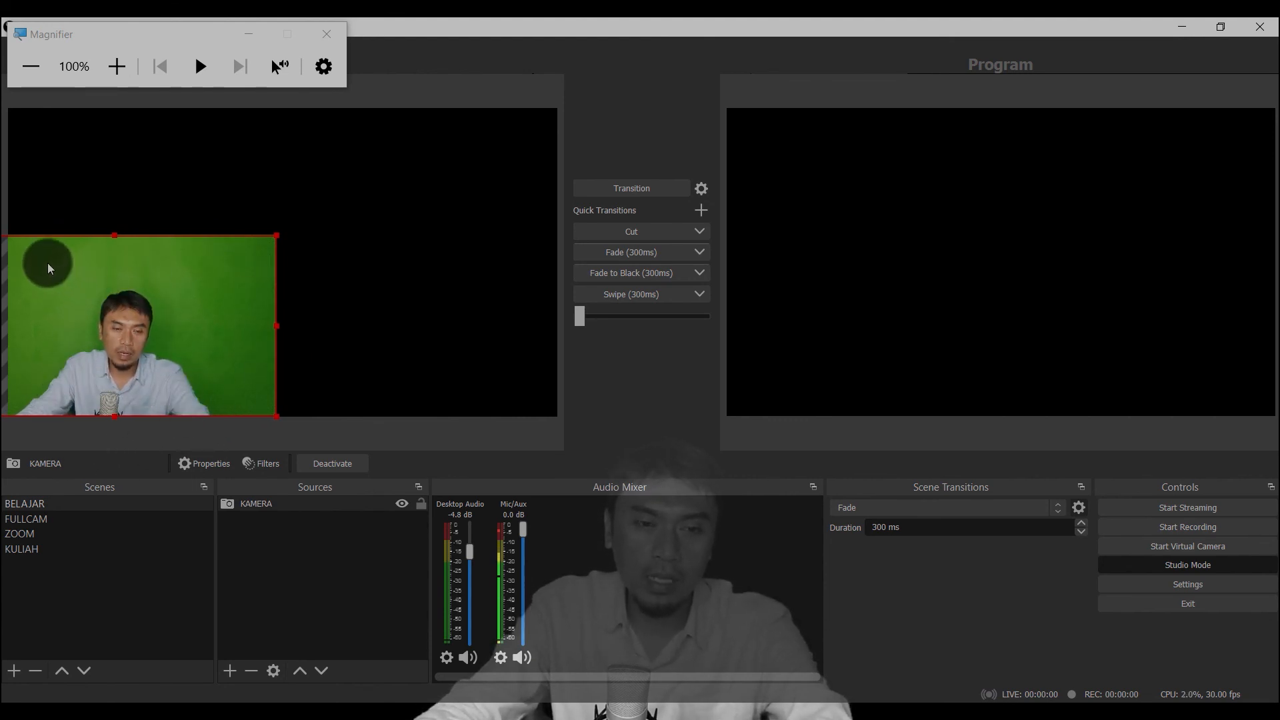
{"action": "left_click_drag", "start_coordinate": [100, 295], "coordinate": [165, 267]}
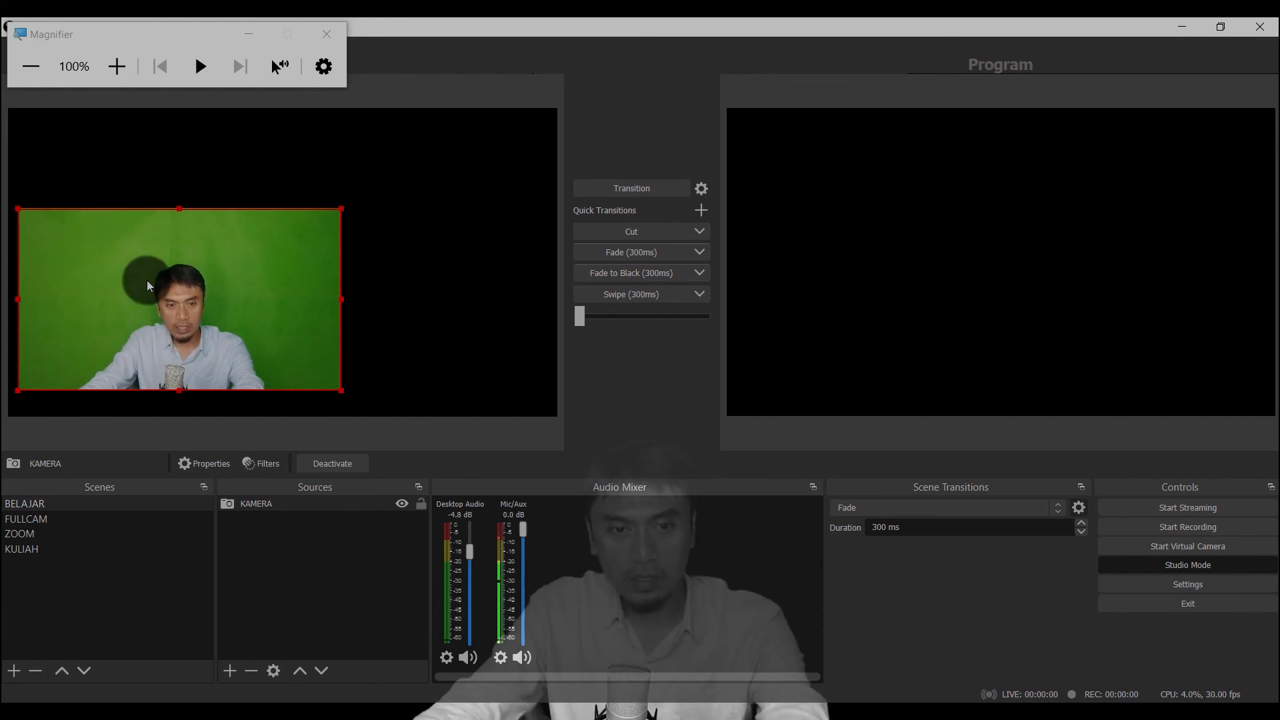
{"action": "left_click_drag", "start_coordinate": [200, 364], "coordinate": [124, 373]}
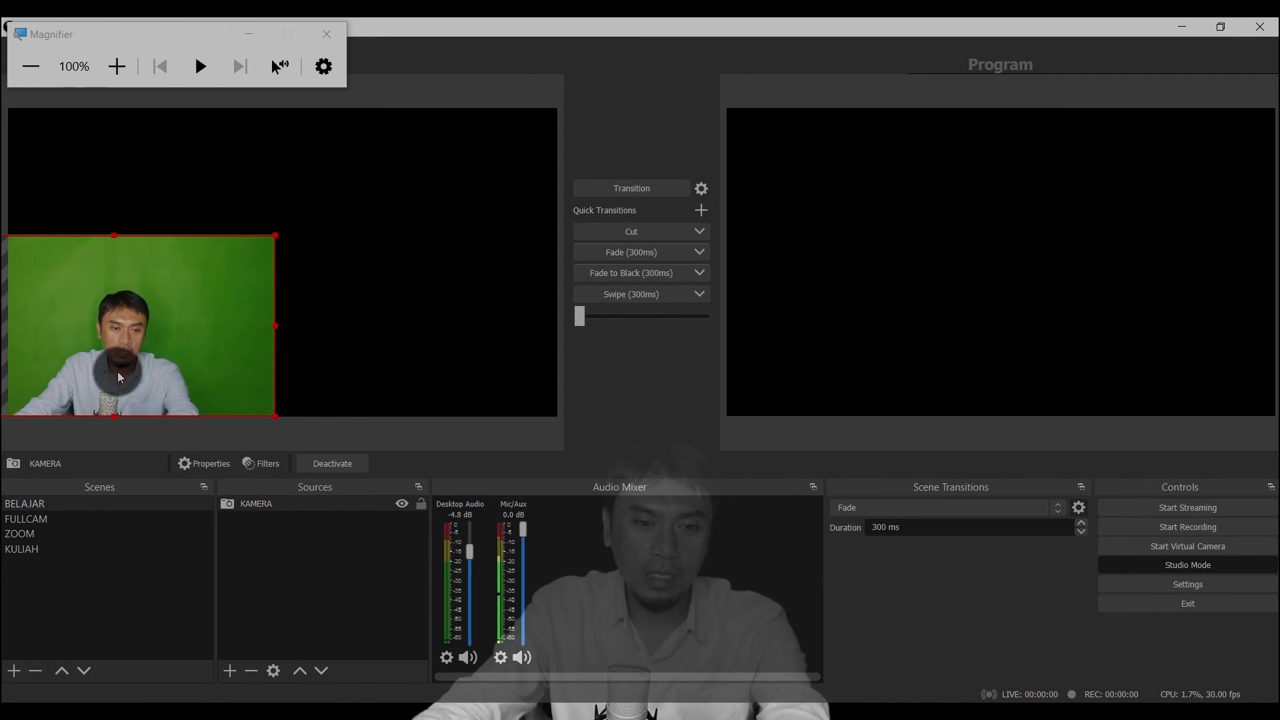
- Shrink the KAMERA source to about half the canvas height, keeping it in the canvas's lower-left corner
{"action": "mouse_move", "coordinate": [118, 374]}
{"action": "left_mouse_down"}
{"action": "mouse_move", "coordinate": [134, 371]}
{"action": "mouse_move", "coordinate": [116, 373]}
{"action": "left_mouse_up"}
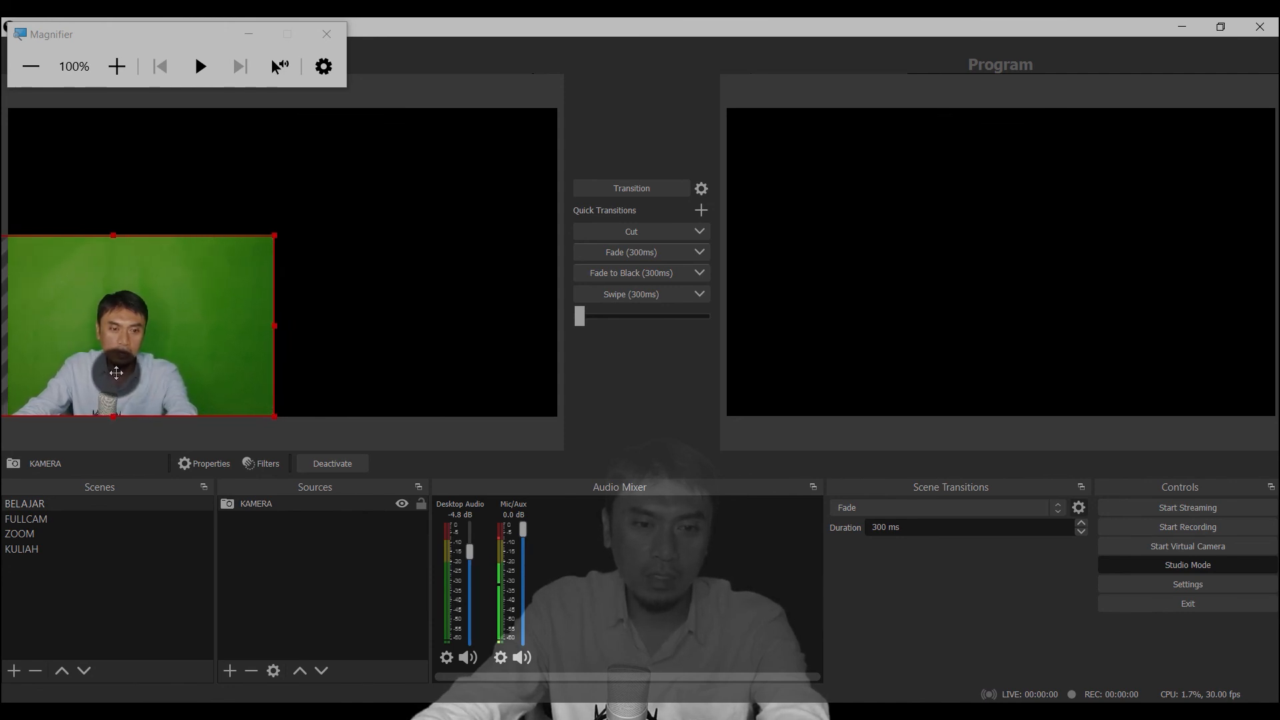
{"action": "left_click_drag", "start_coordinate": [275, 233], "coordinate": [233, 262]}
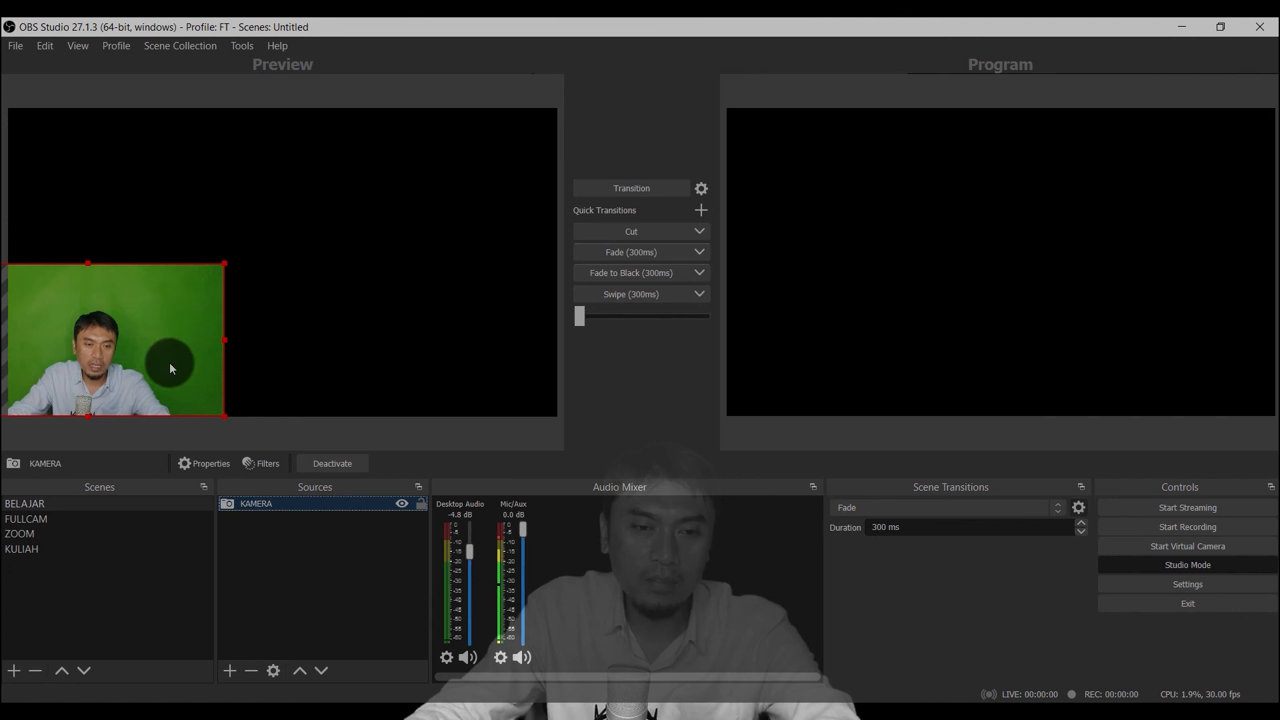
- Add a Chroma Key effect filter with the default green key settings to the KAMERA source and close its filters
{"action": "left_click", "coordinate": [265, 465]}
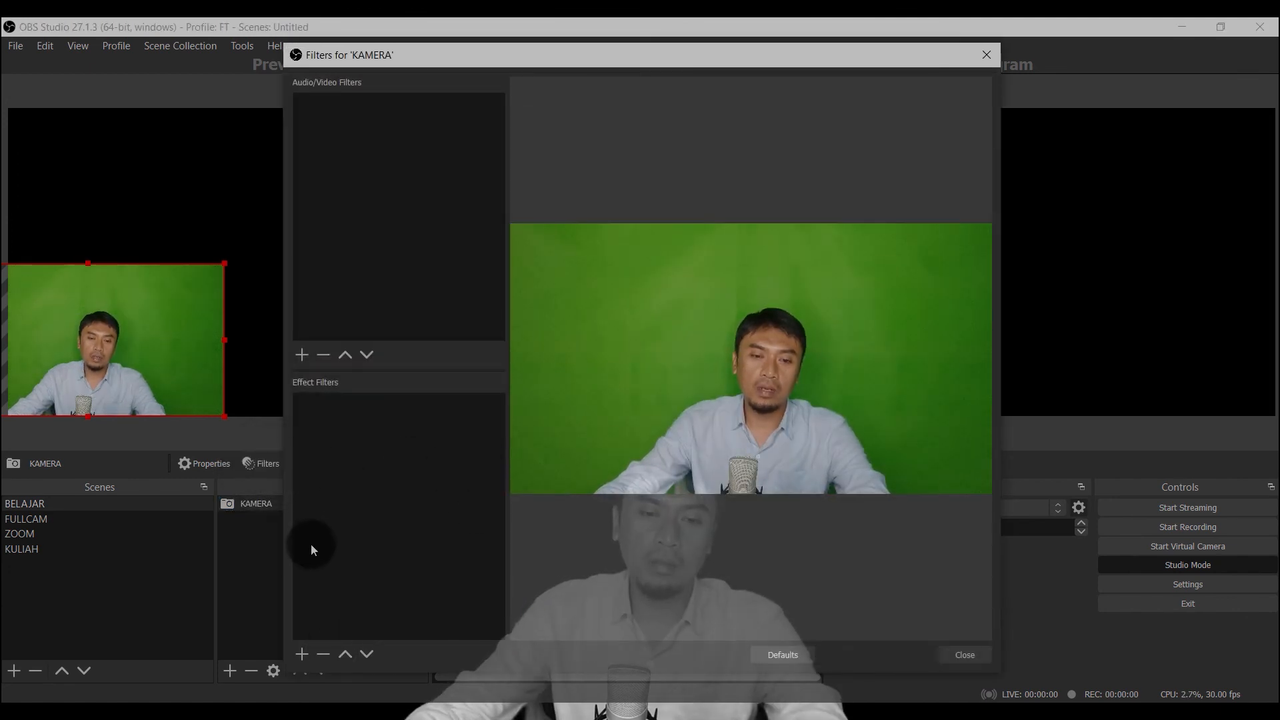
{"action": "left_click", "coordinate": [301, 657]}
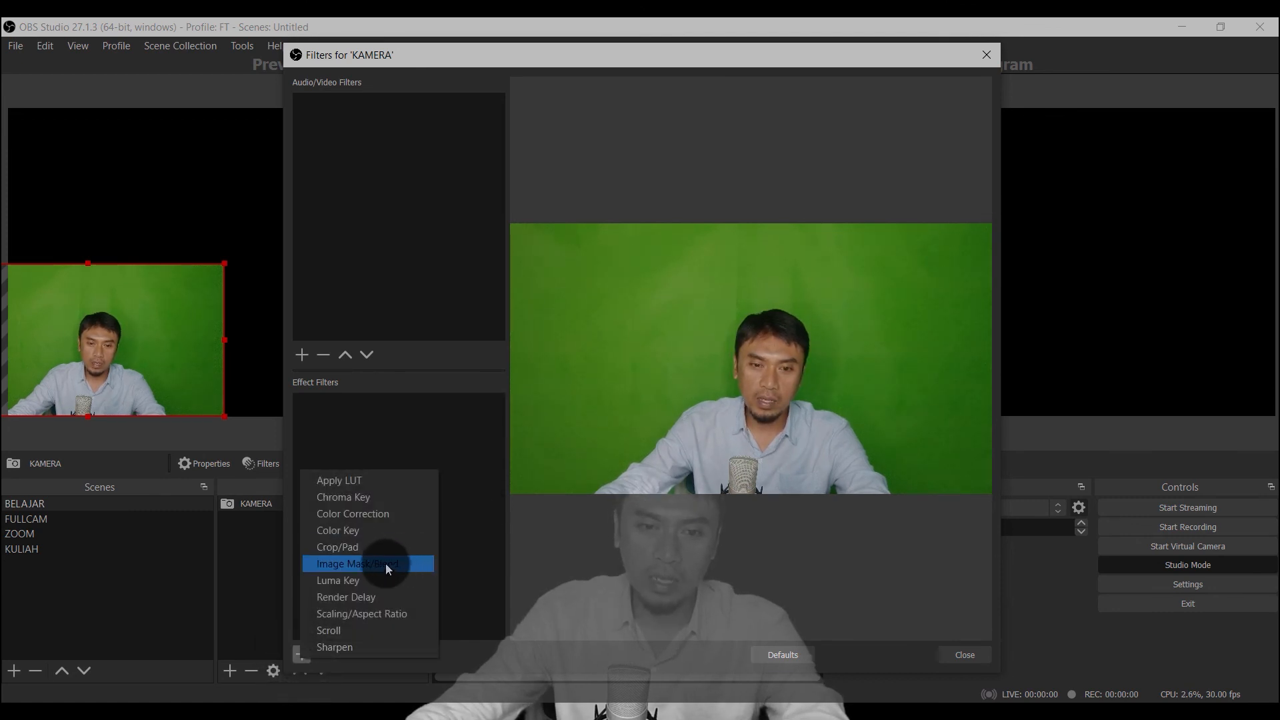
{"action": "left_click", "coordinate": [347, 499]}
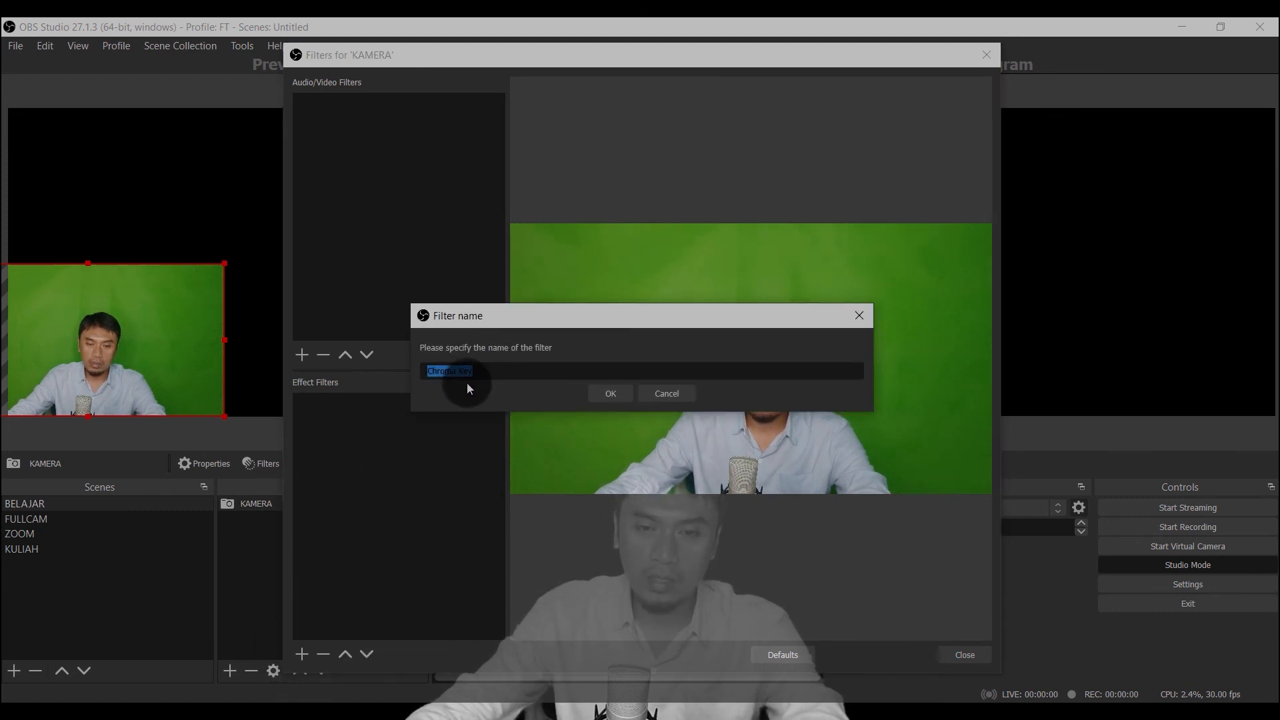
{"action": "left_click", "coordinate": [615, 392]}
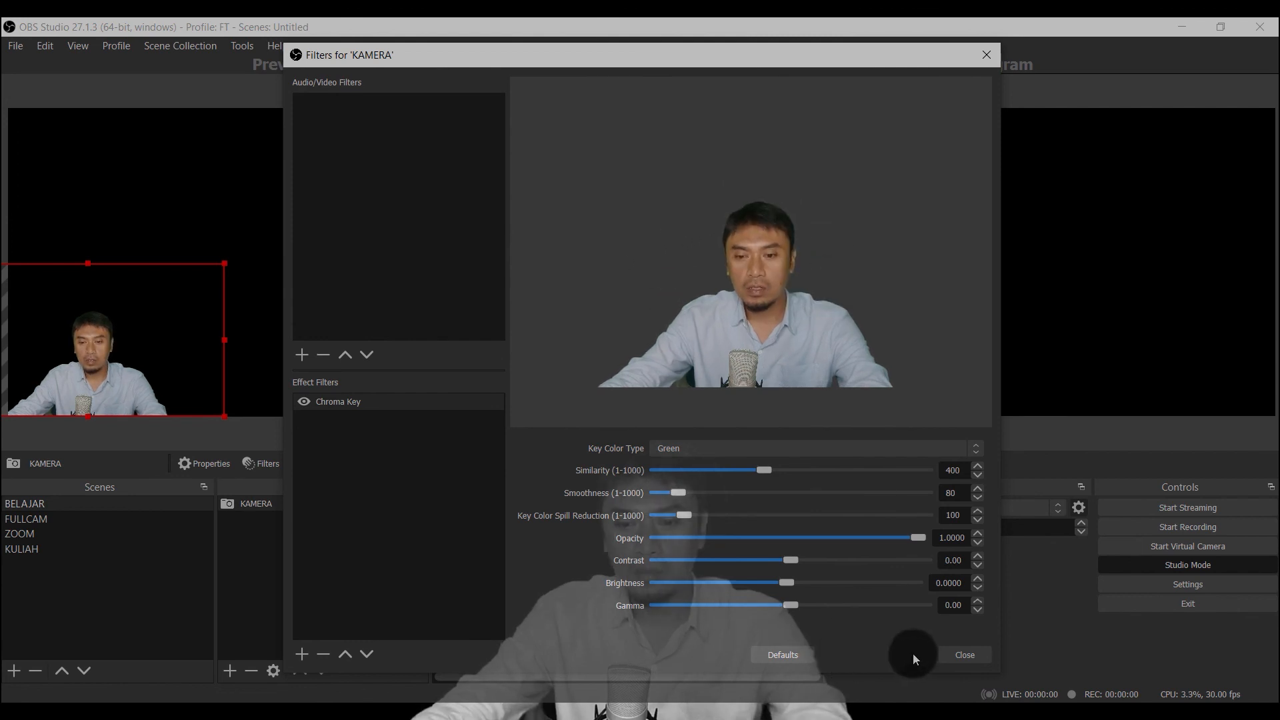
{"action": "left_click", "coordinate": [963, 655]}
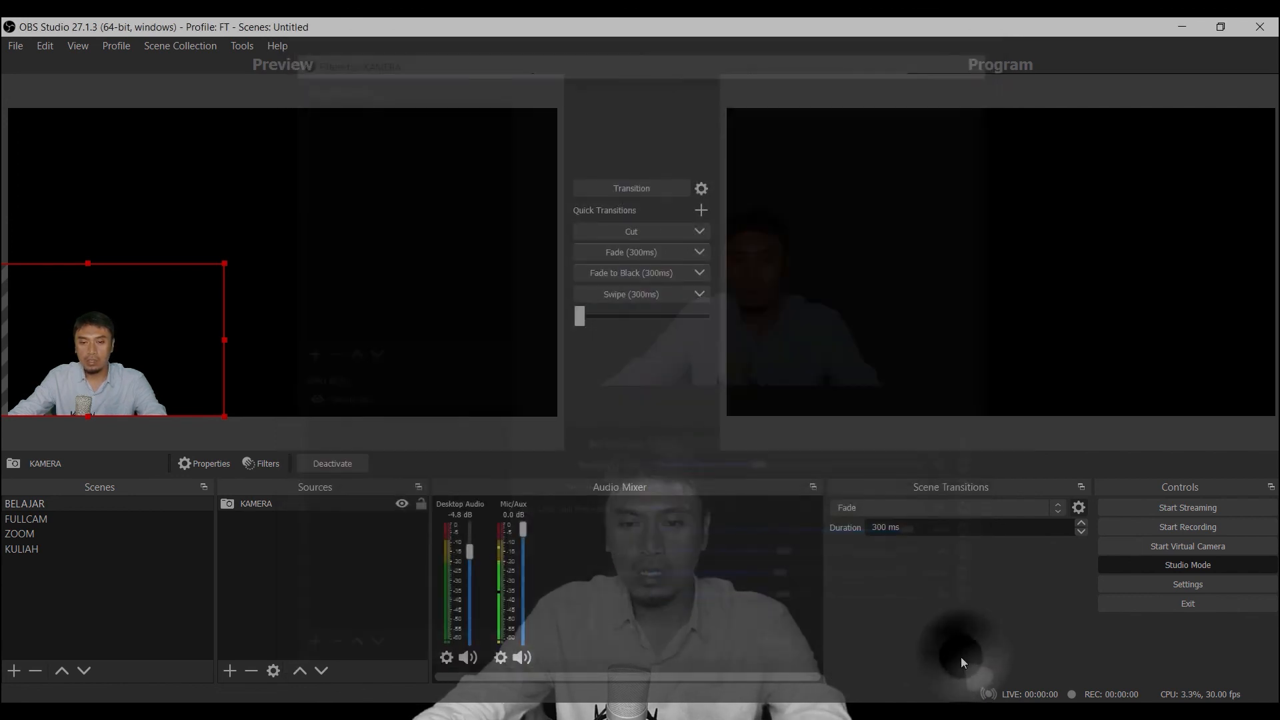